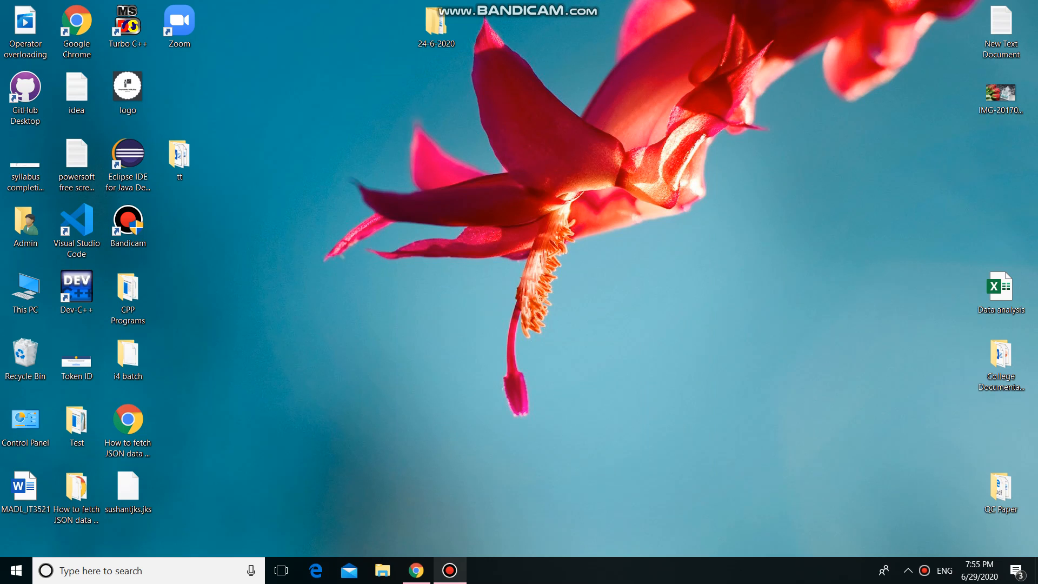
Switch to Chrome and sign in to the personal Gmail account, entering the account password.
left_click(416, 570)
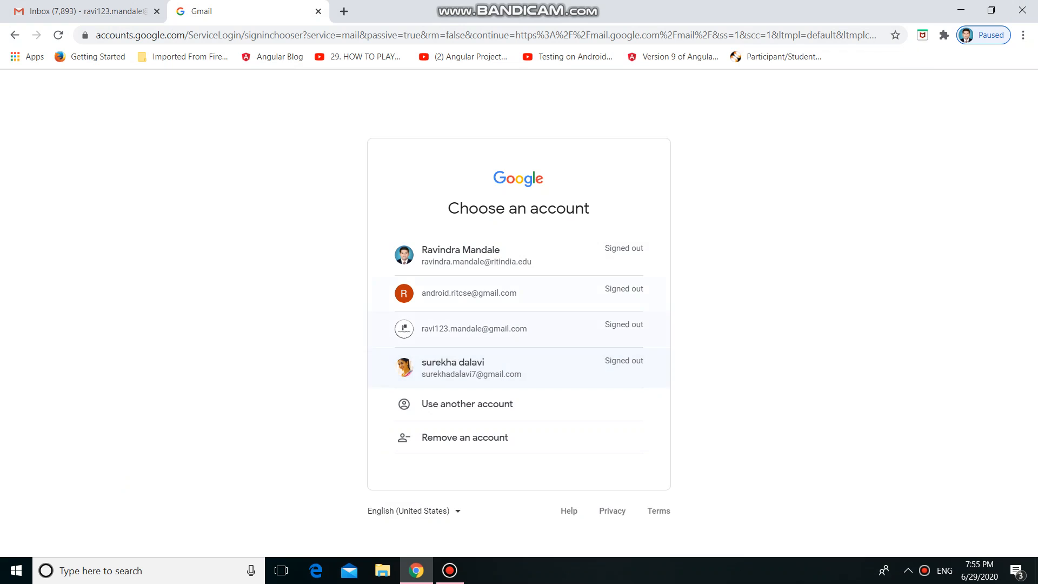
left_click(474, 328)
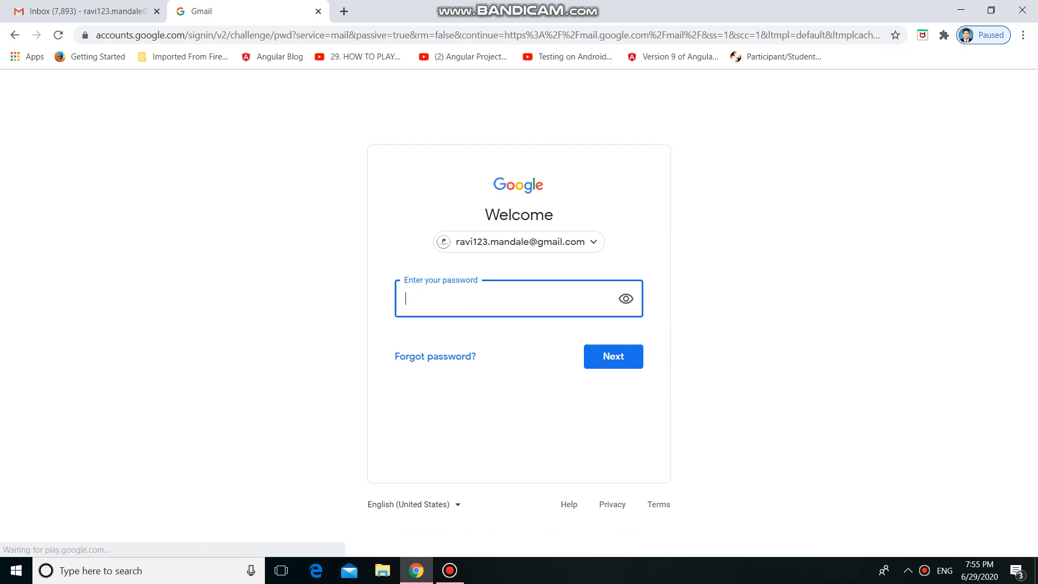
type("••••••••••")
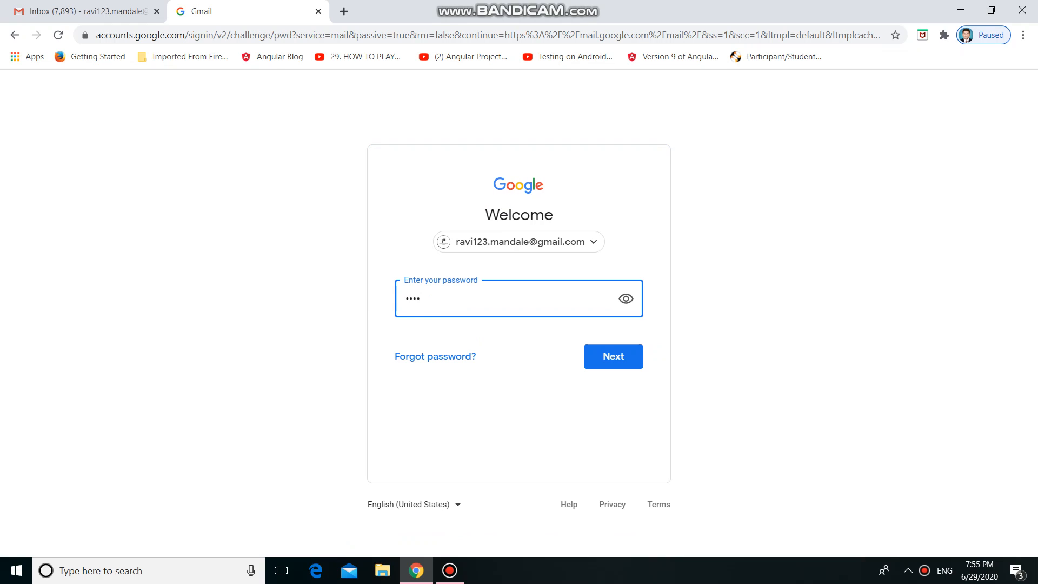
type("••")
key("Return")
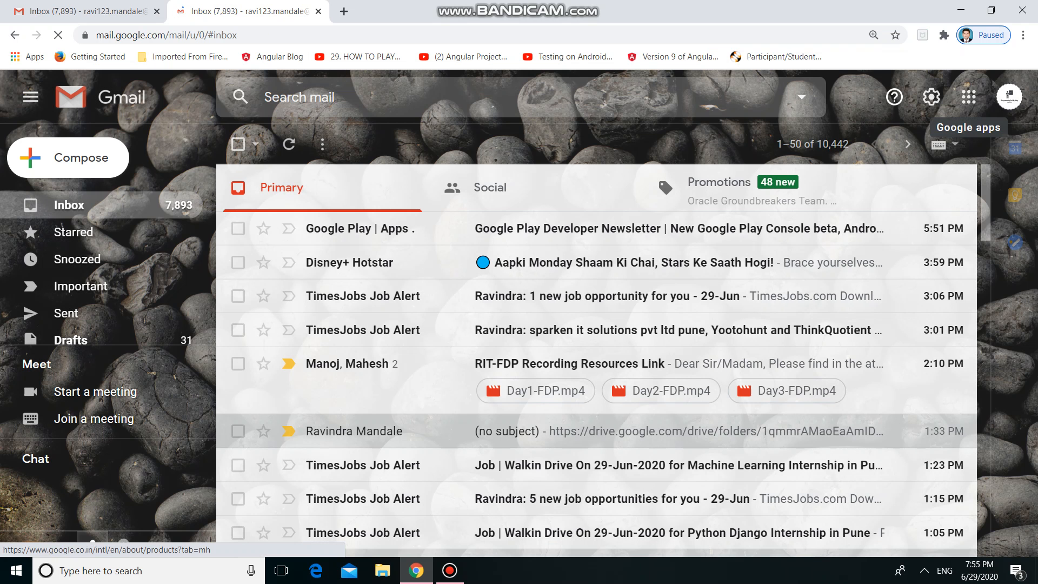
Open Google Classroom from the Google apps list in Gmail.
left_click(968, 97)
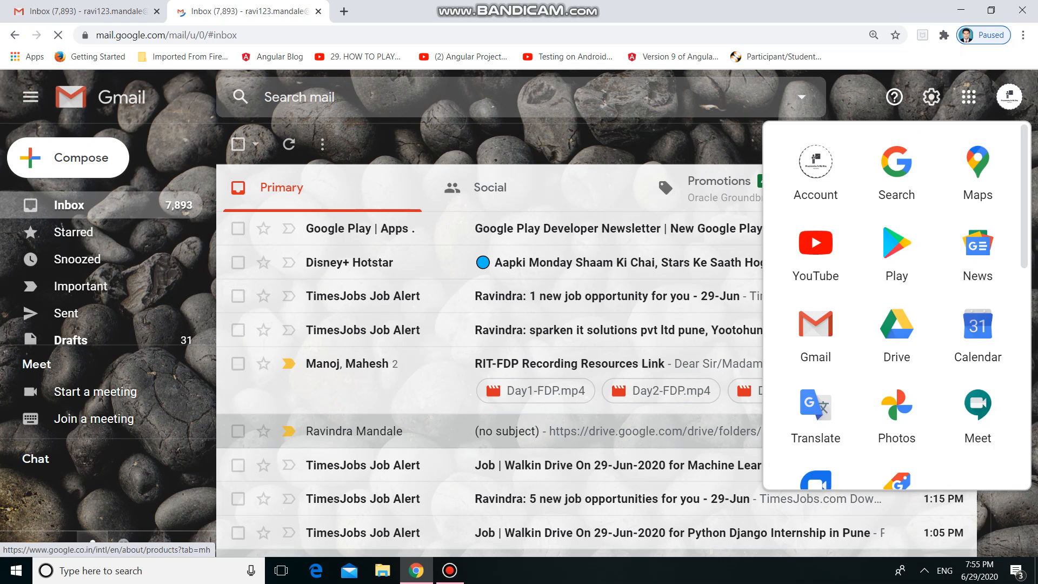
scroll(895, 275, "down", 5)
scroll(894, 275, "down", 2)
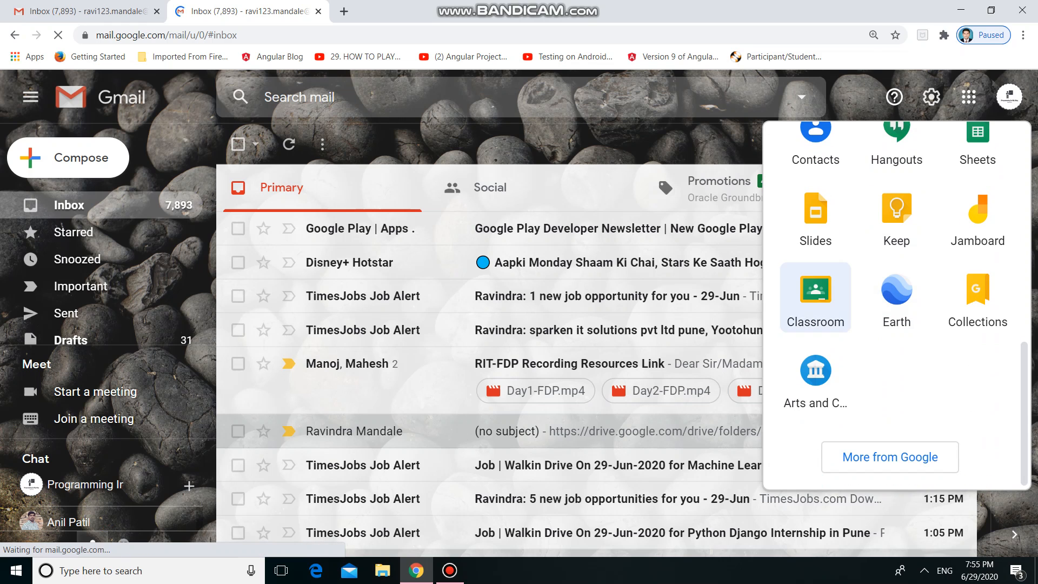
left_click(815, 292)
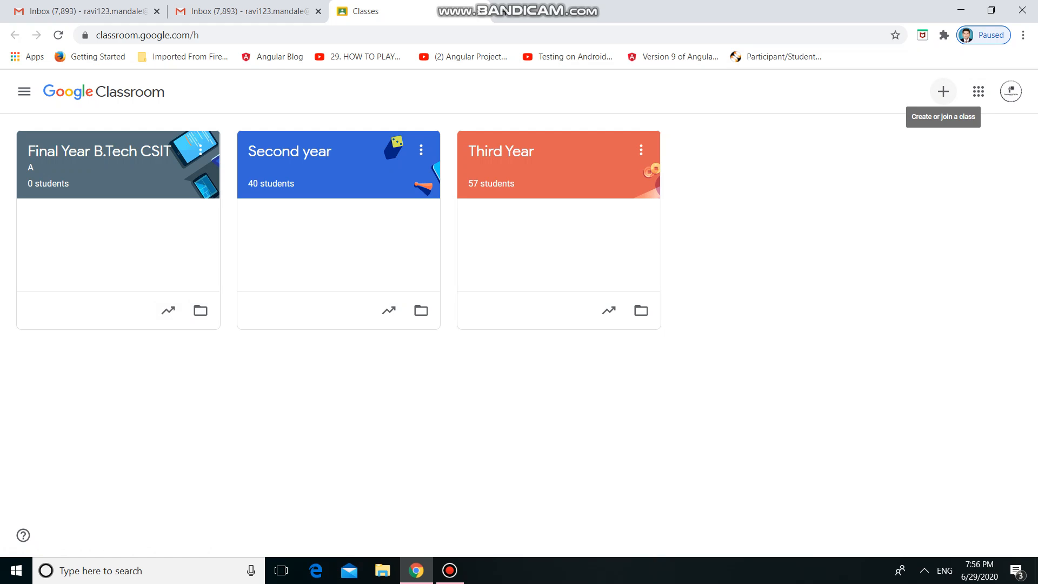
Start creating a new class and accept the notice about not using Classroom at a school with students.
left_click(943, 92)
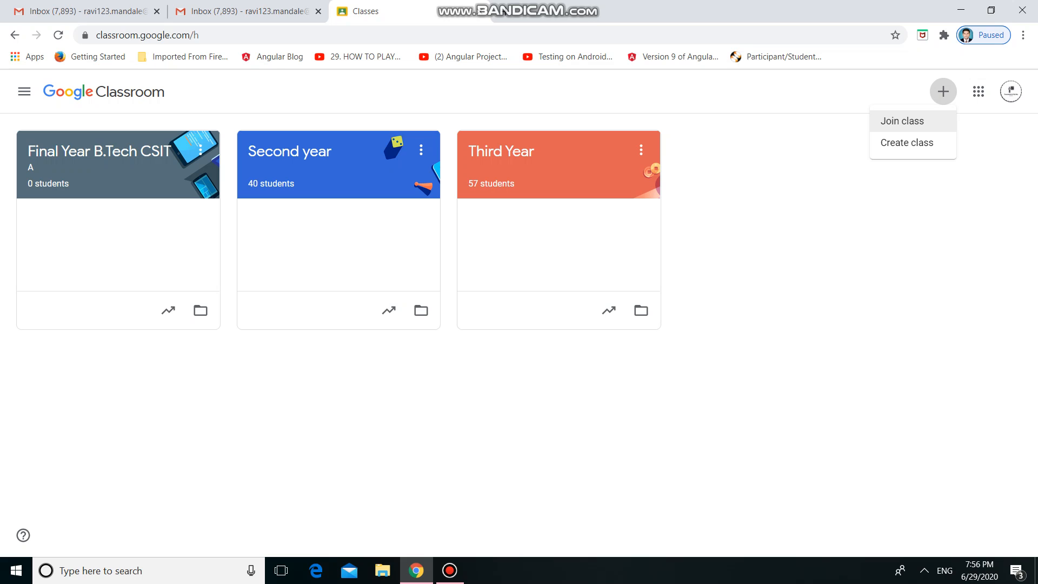
left_click(919, 143)
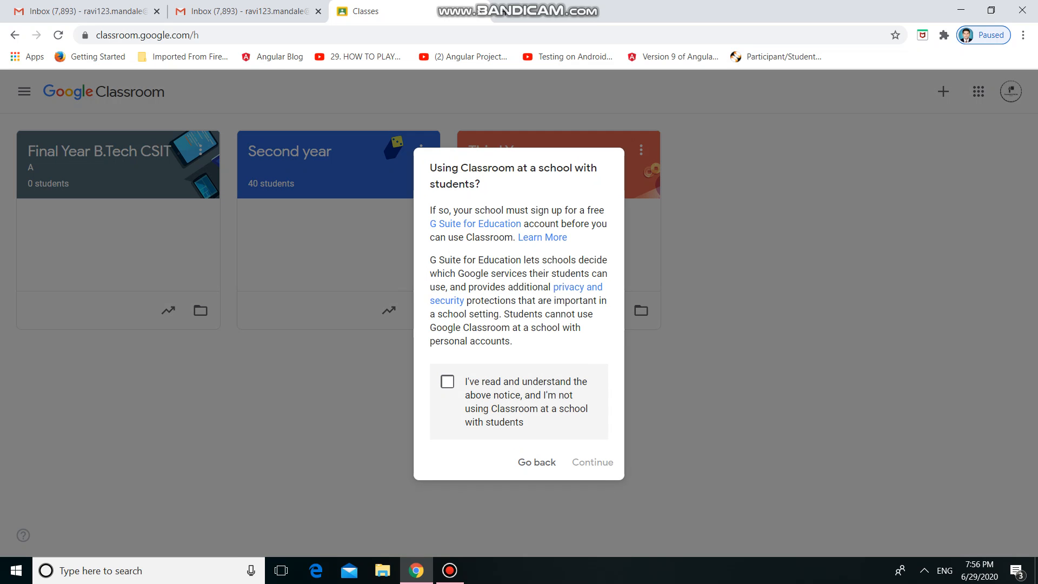
left_click(447, 381)
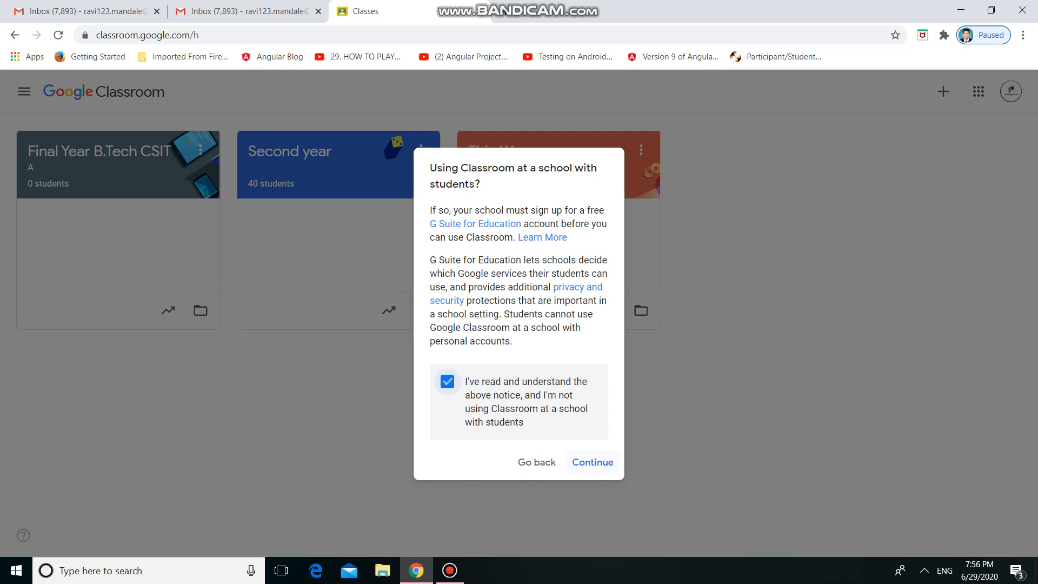
left_click(592, 462)
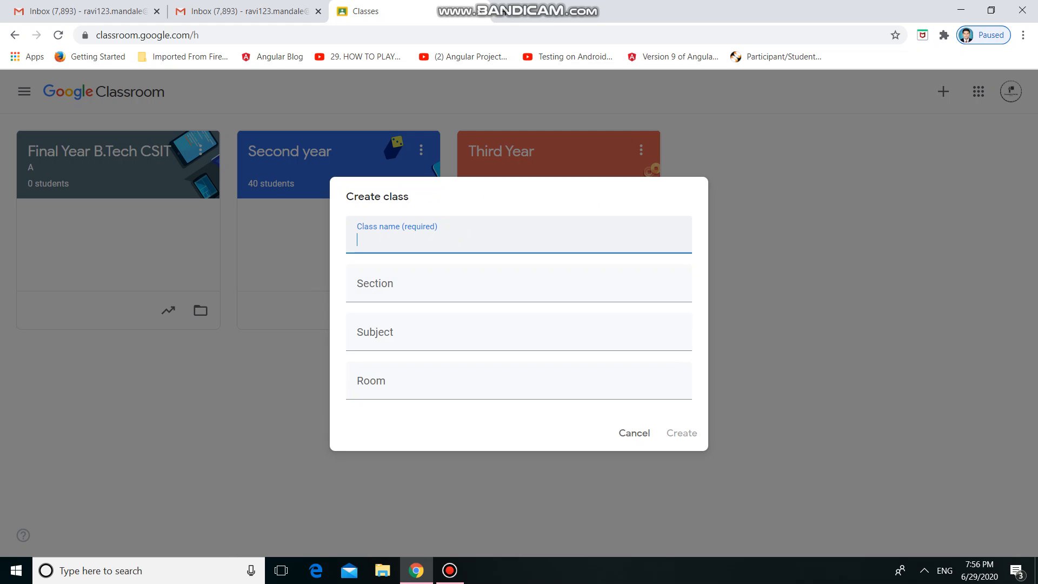
Enter "Final Year B.Tech CSIT" as the class name.
type("Final Year CSIT")
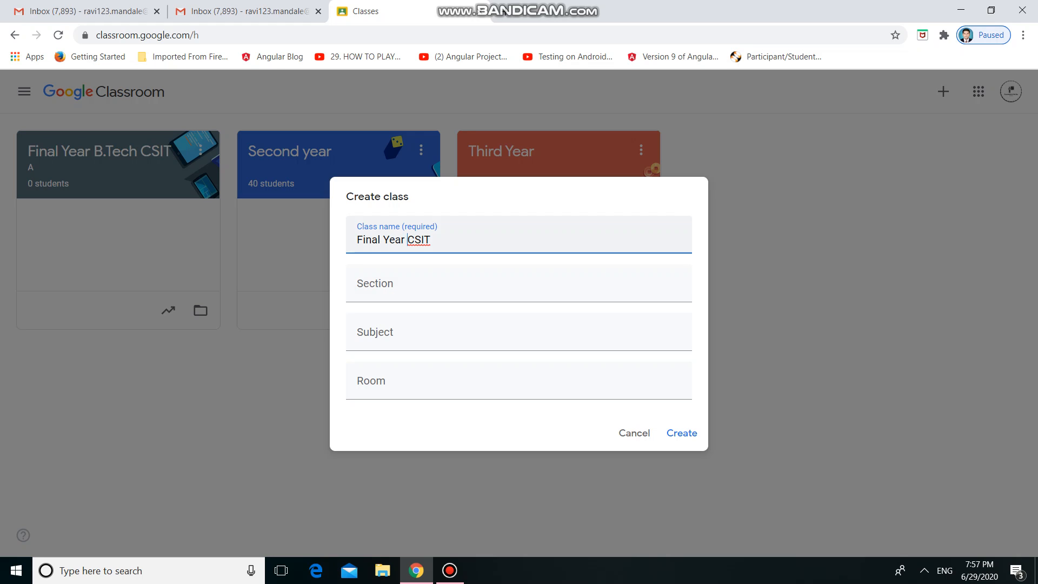
type("B.TEch")
key("BackSpace")
type("e")
Set the class section to "A" and the subject to "Advanced Java Lab".
key("Tab")
type("A")
key("Tab")
type("Adavan")
key("BackSpace")
type("n")
key("BackSpace")
key("BackSpace")
key("BackSpace")
key("BackSpace")
type("va")
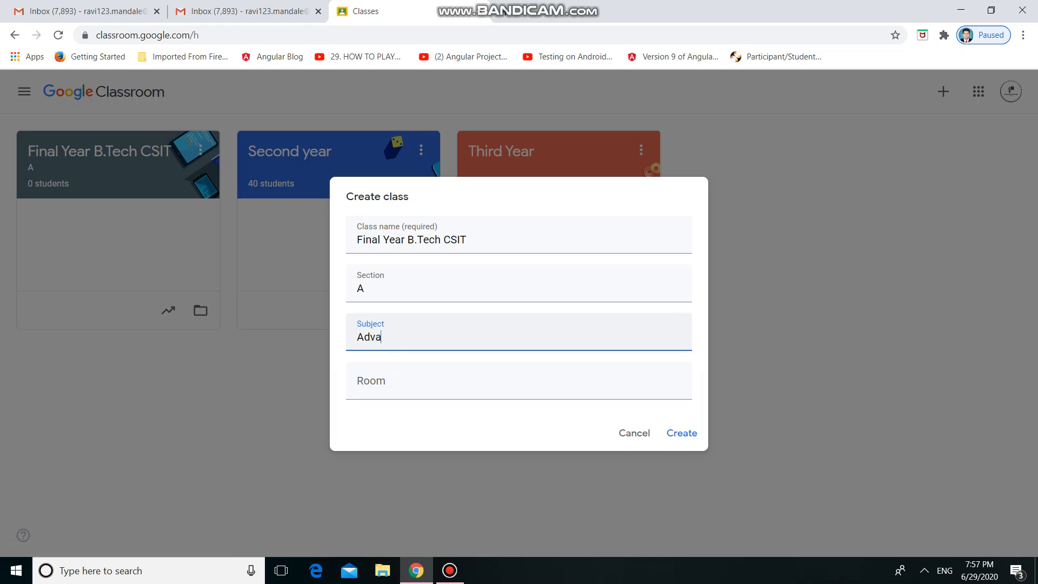
type("nced Java Lab")
Set the room to "CR212" and create the class.
key("Tab")
type("CR")
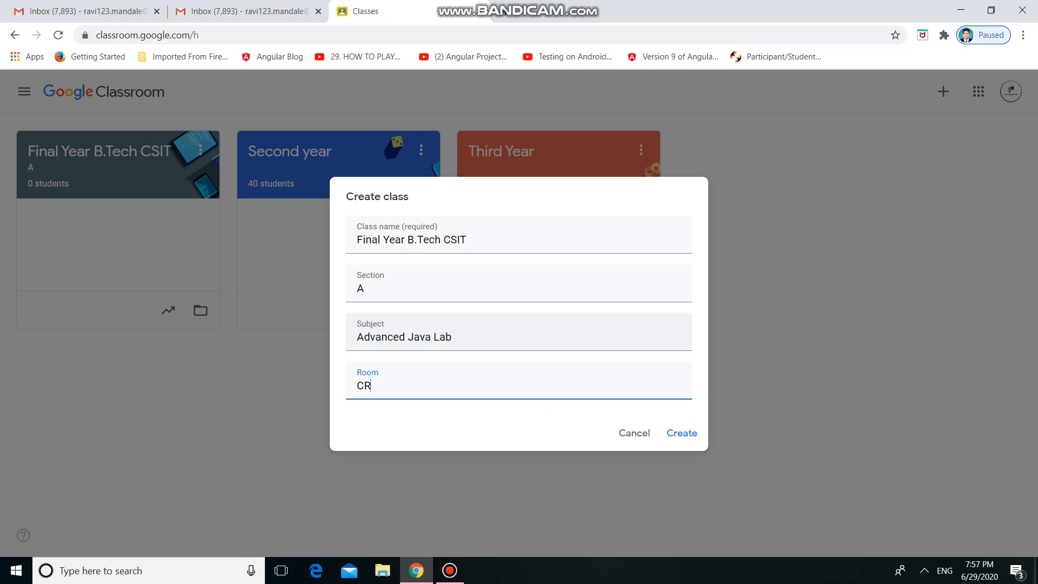
type("212")
key("Return")
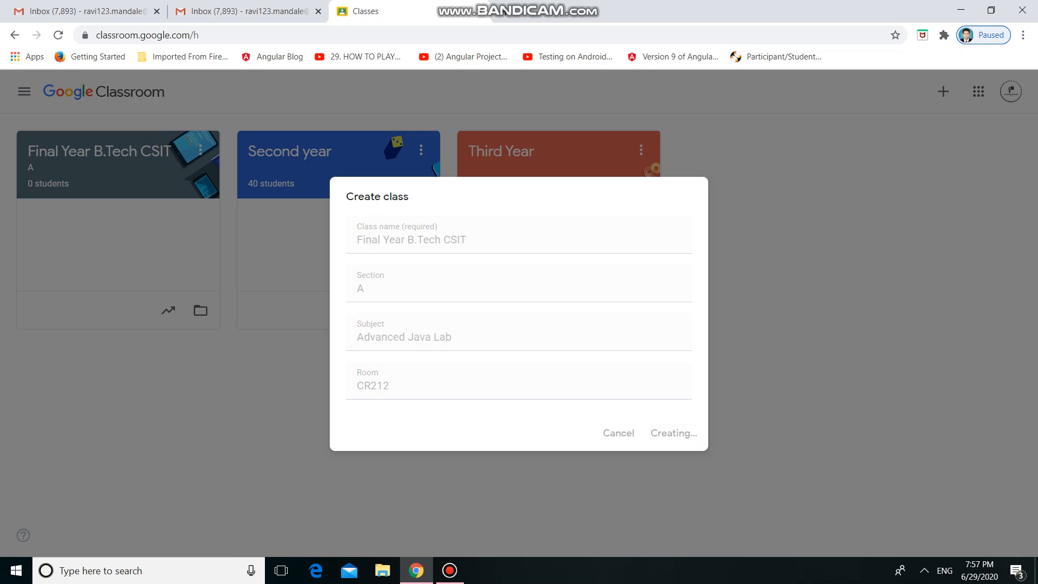
Return to the new class's page and dismiss the introductory tips about creating and reusing announcements.
left_click(249, 11)
left_click(378, 11)
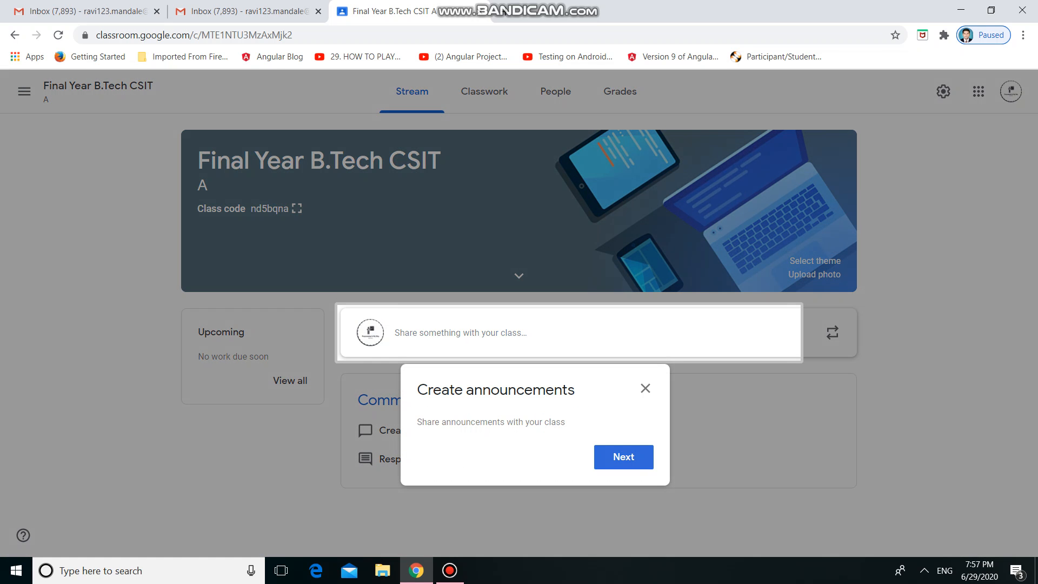
left_click(623, 456)
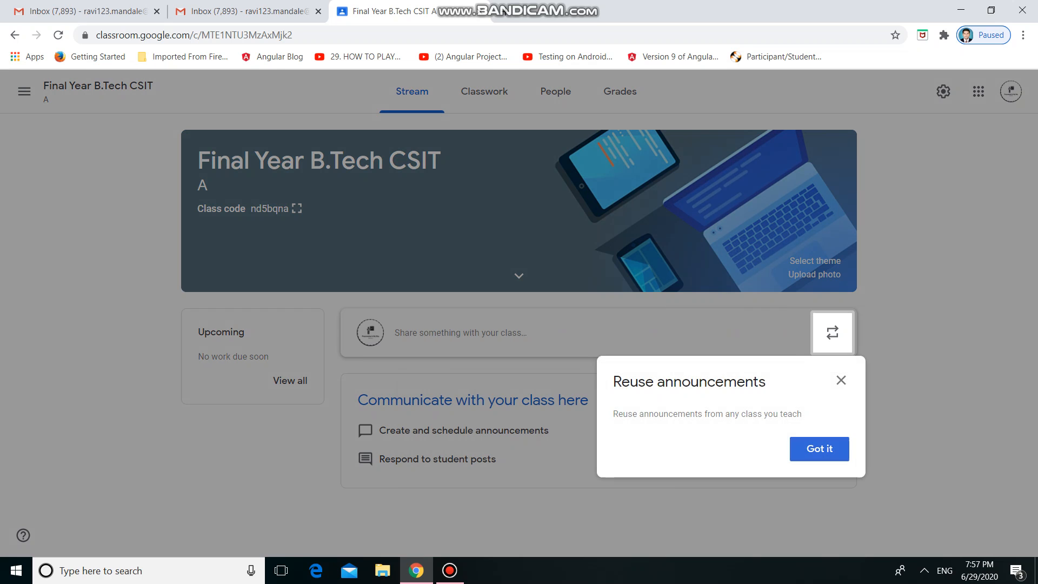
left_click(820, 449)
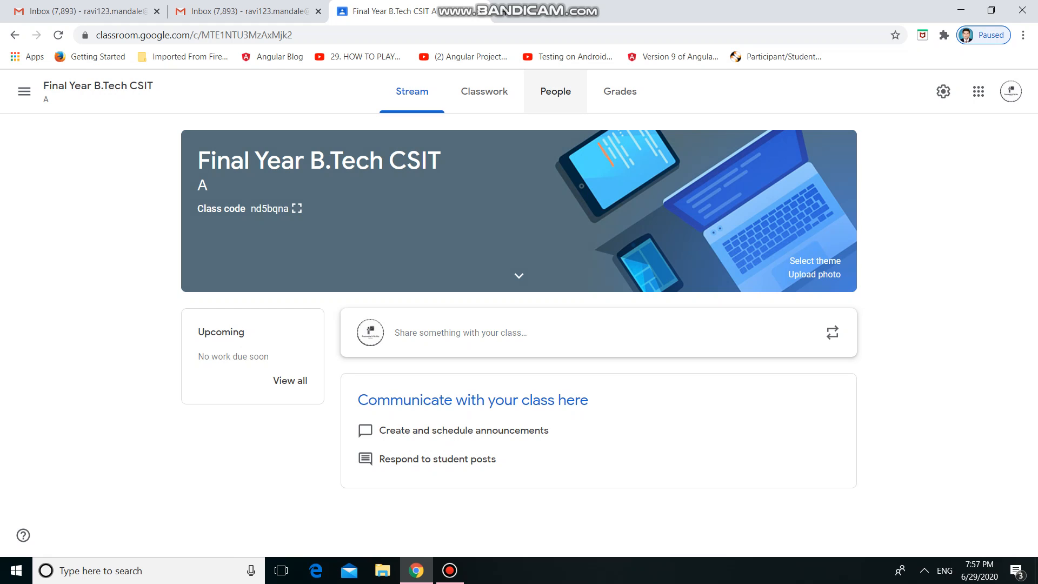
Open the class's People page and examine the Teachers and Students sections.
left_click(555, 91)
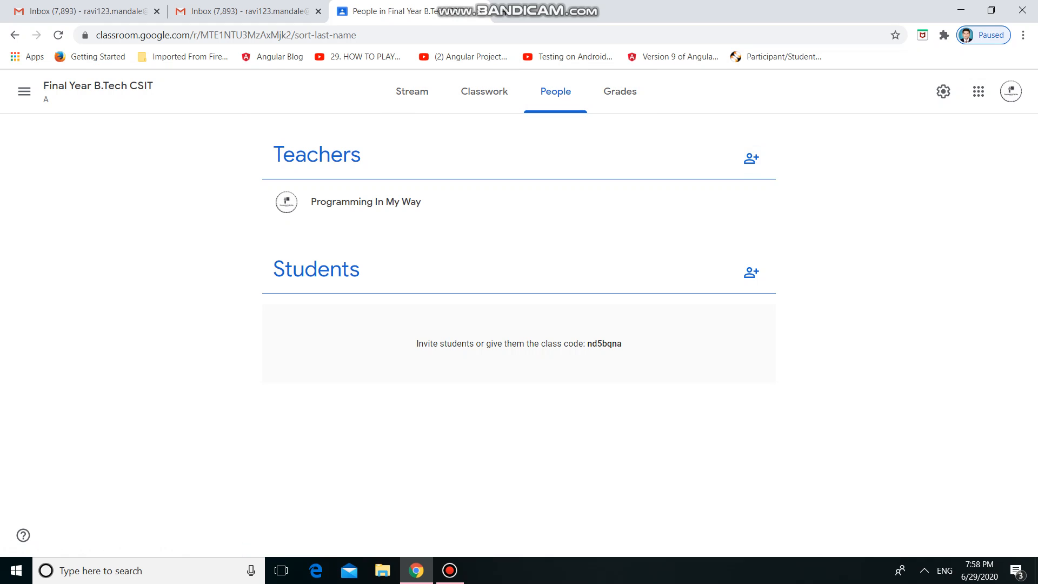
left_click_drag(274, 155, 360, 154)
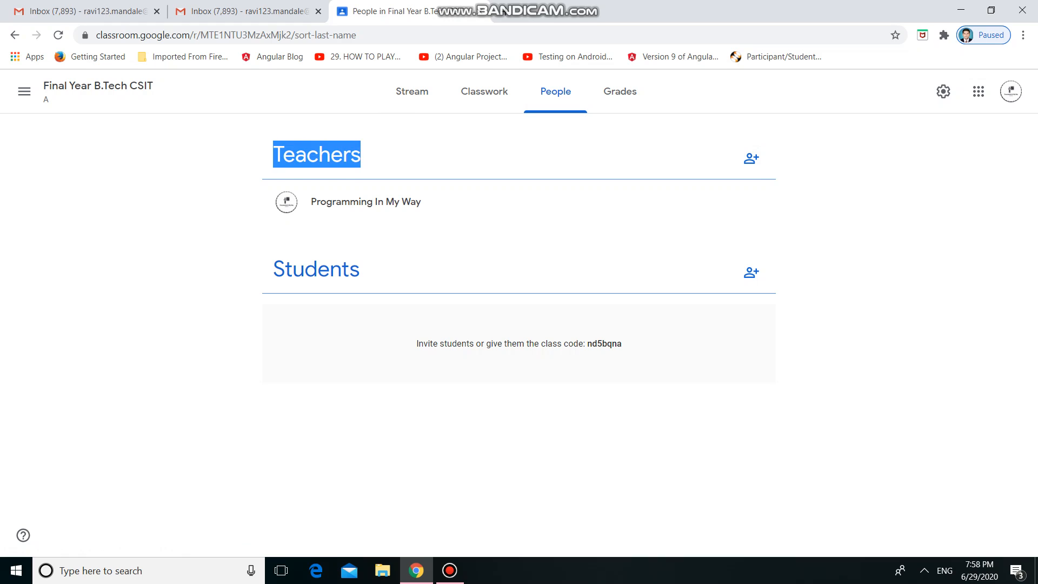
left_click_drag(274, 269, 360, 269)
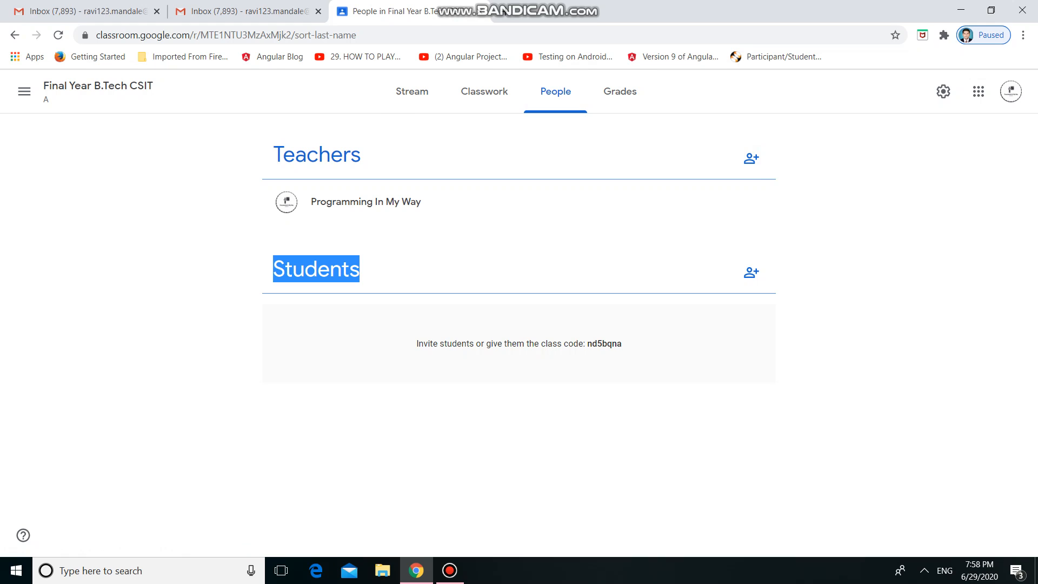
Add a teacher's e-mail address to the Invite teachers form and cancel the invitation.
left_click(751, 158)
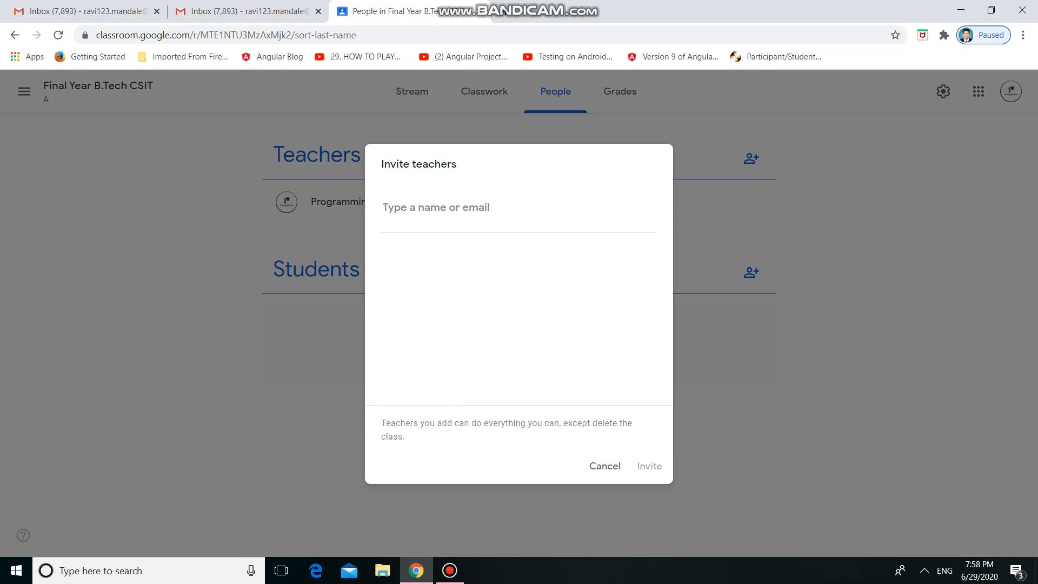
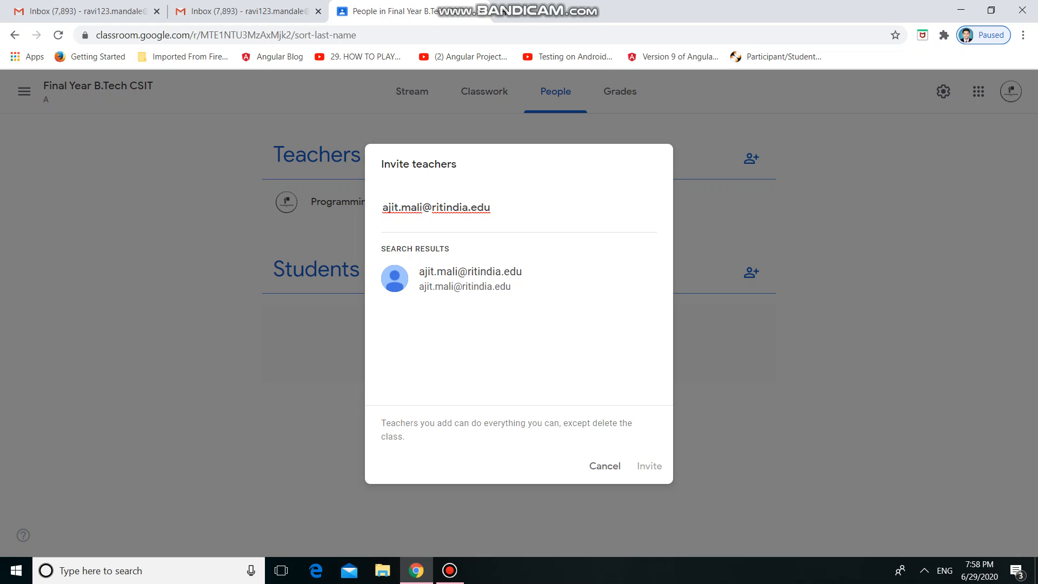
key("Down")
key("Return")
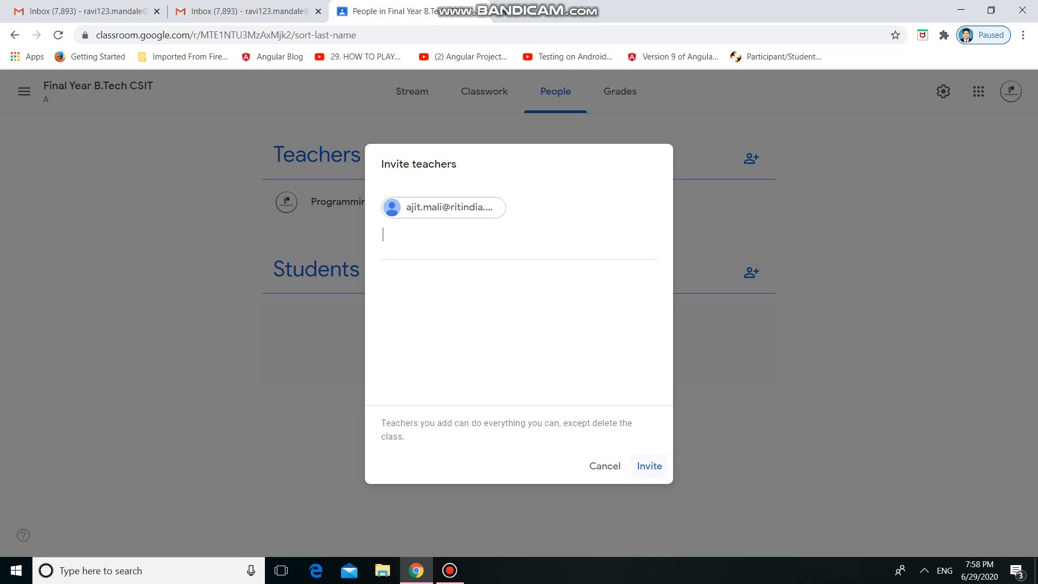
left_click(598, 467)
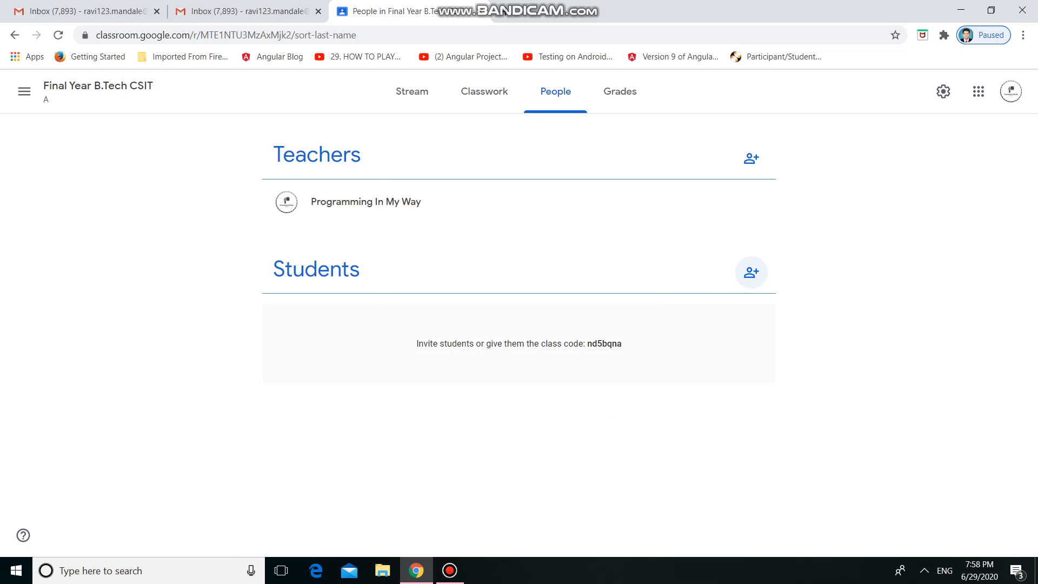
View the student invitation form, cancel it, and highlight the class code shown under Students.
left_click(751, 273)
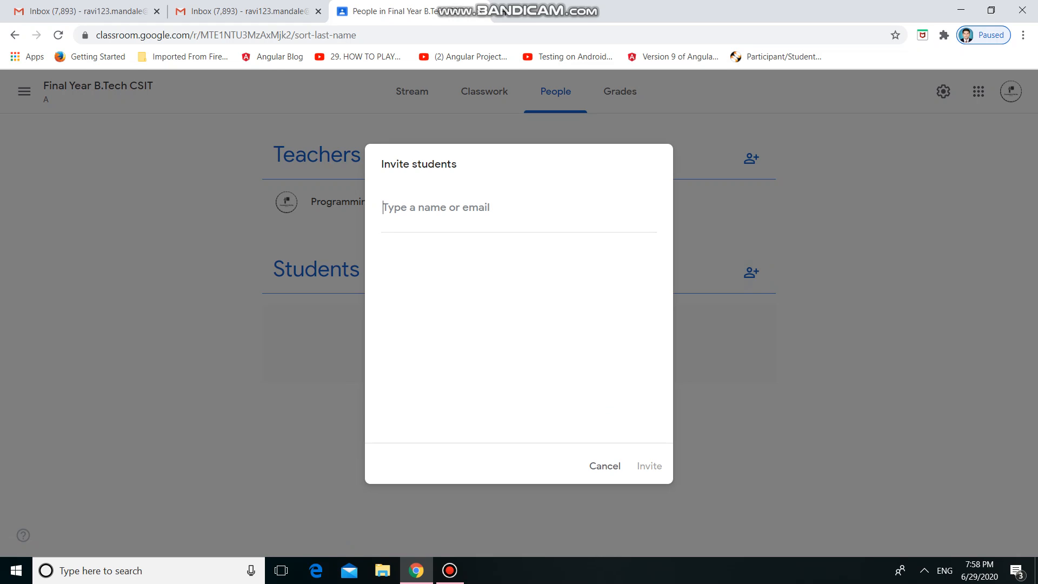
left_click(604, 466)
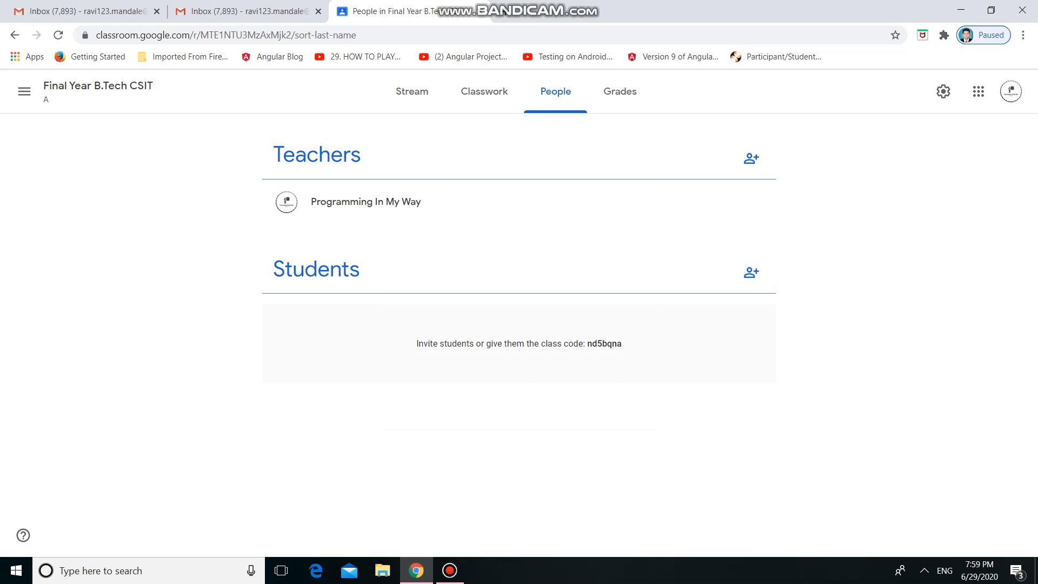
left_click_drag(623, 344, 585, 343)
left_click(592, 344)
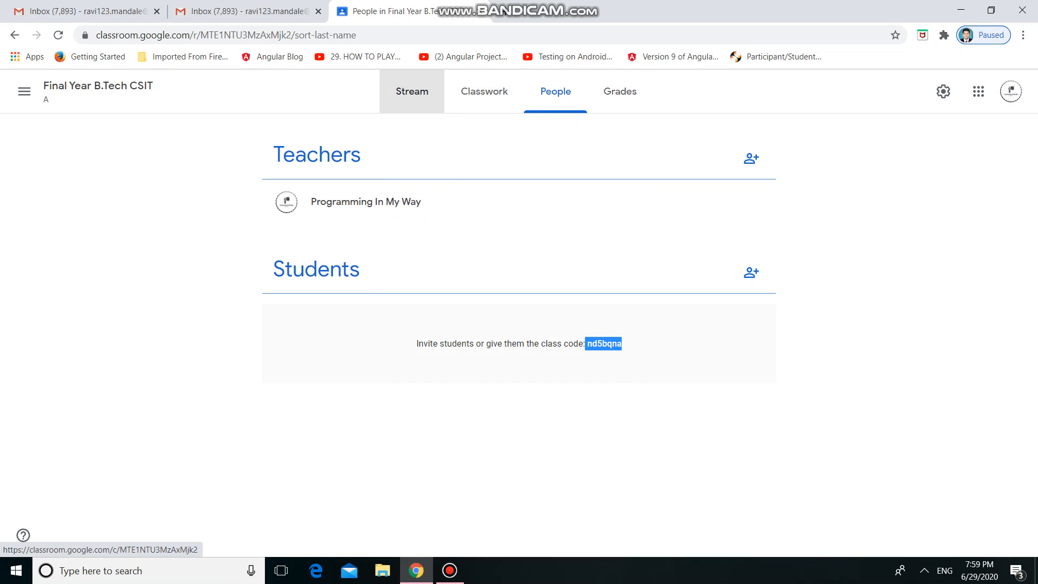
Open the class Drive folder from the classwork page and upload the desktop folder "24-6-2020" into it.
left_click(412, 91)
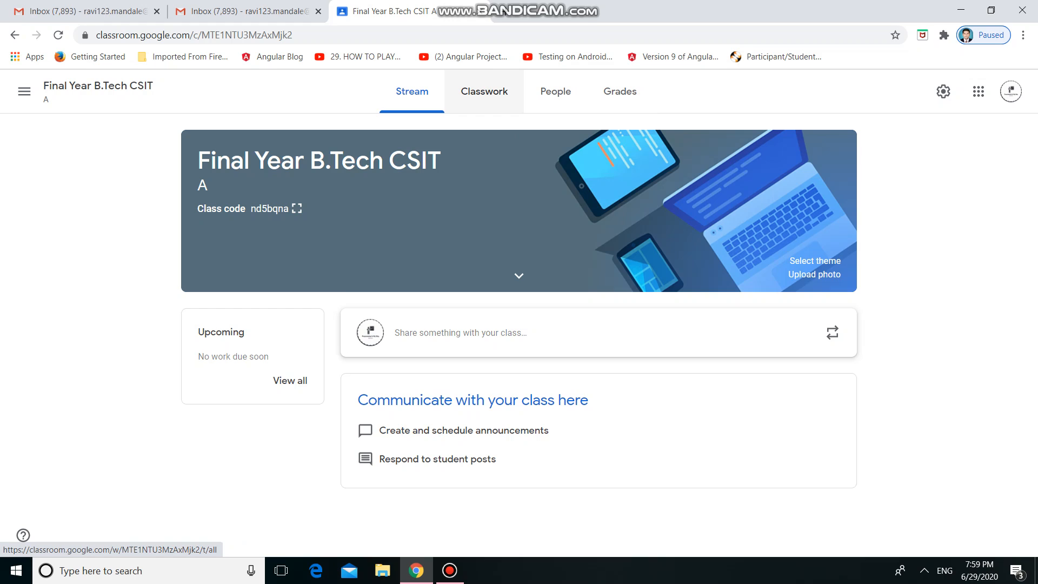
left_click(484, 91)
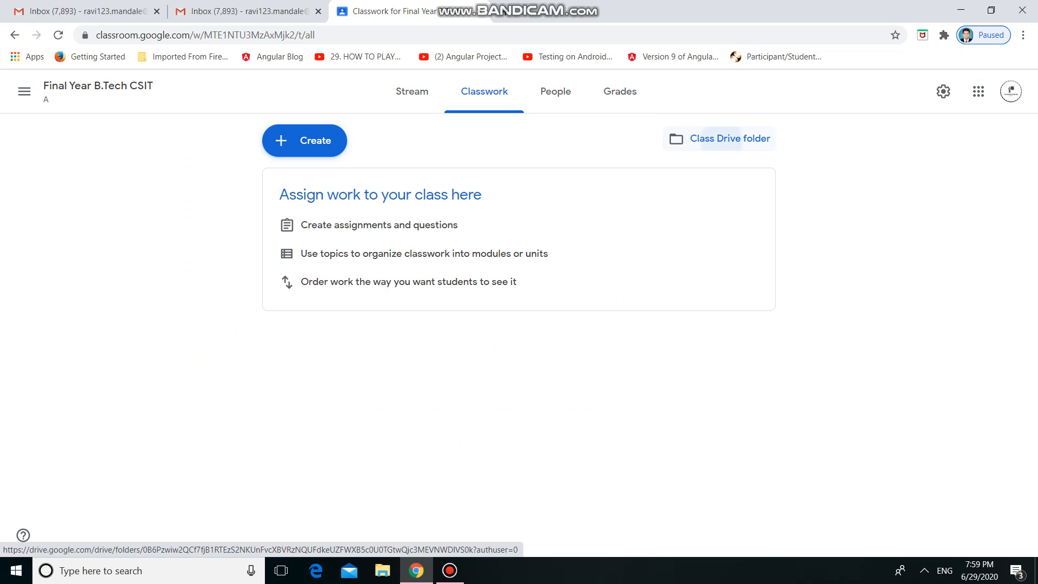
left_click(719, 138)
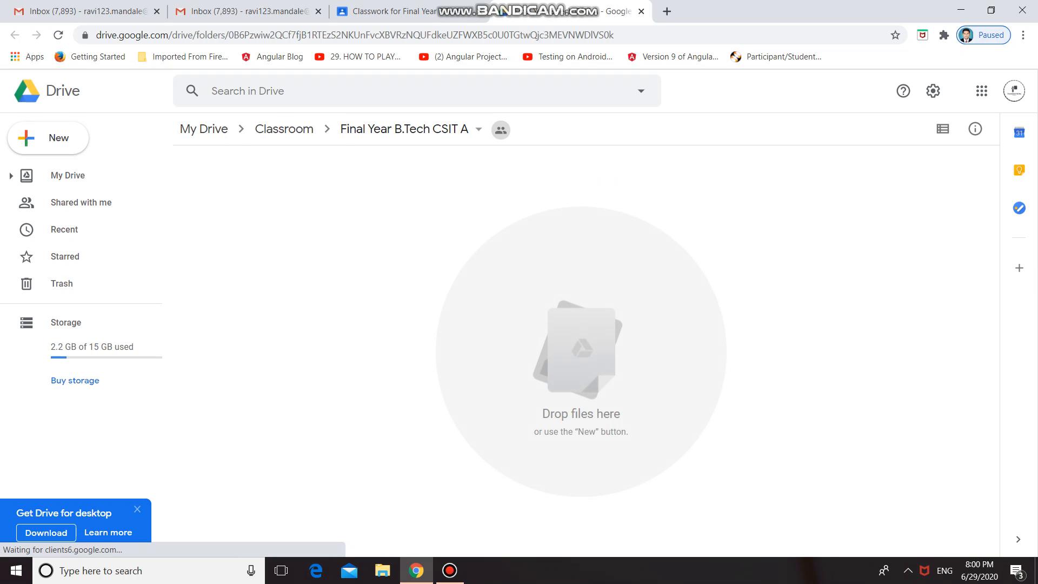
left_click(959, 9)
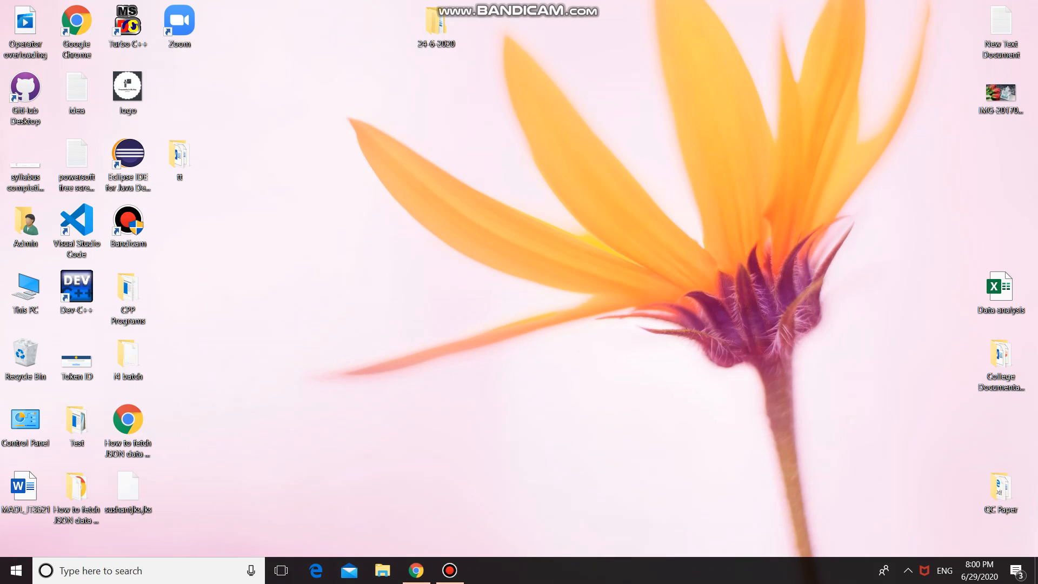
left_click_drag(436, 24, 569, 357)
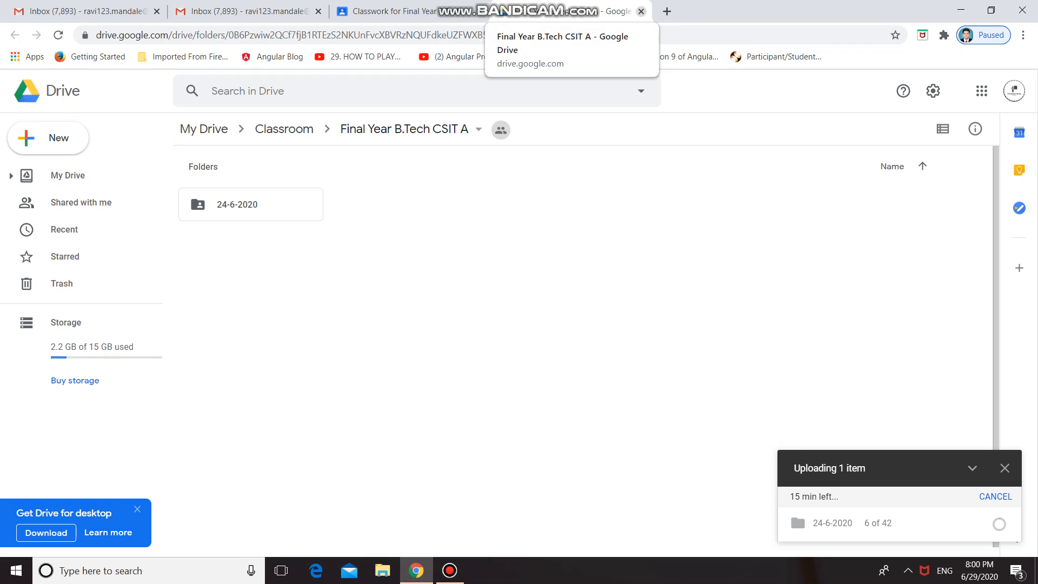
Close the class Drive folder, leaving the page despite the running upload, and return to the class's Classwork page.
left_click(641, 11)
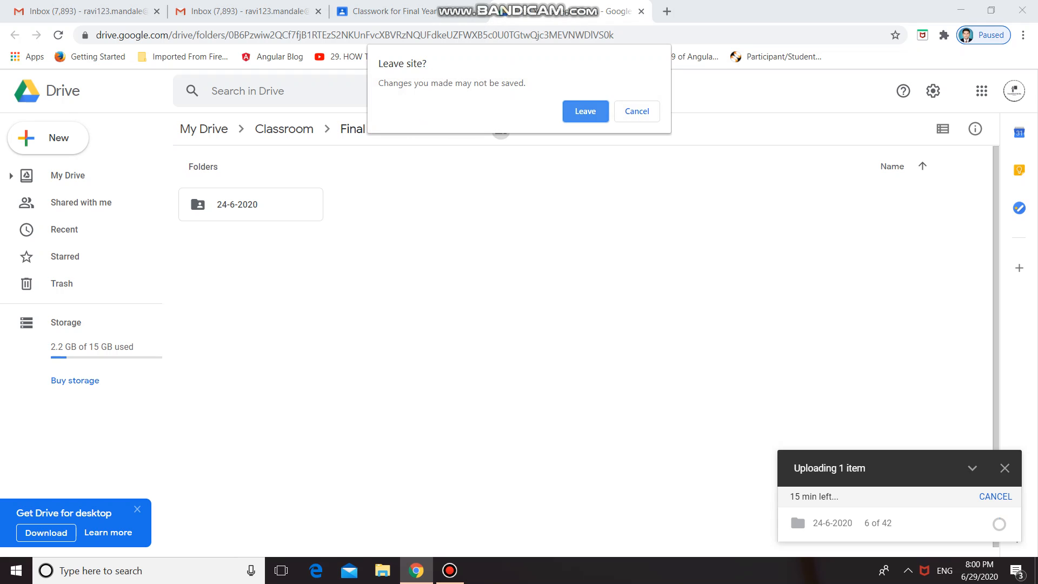
left_click(588, 111)
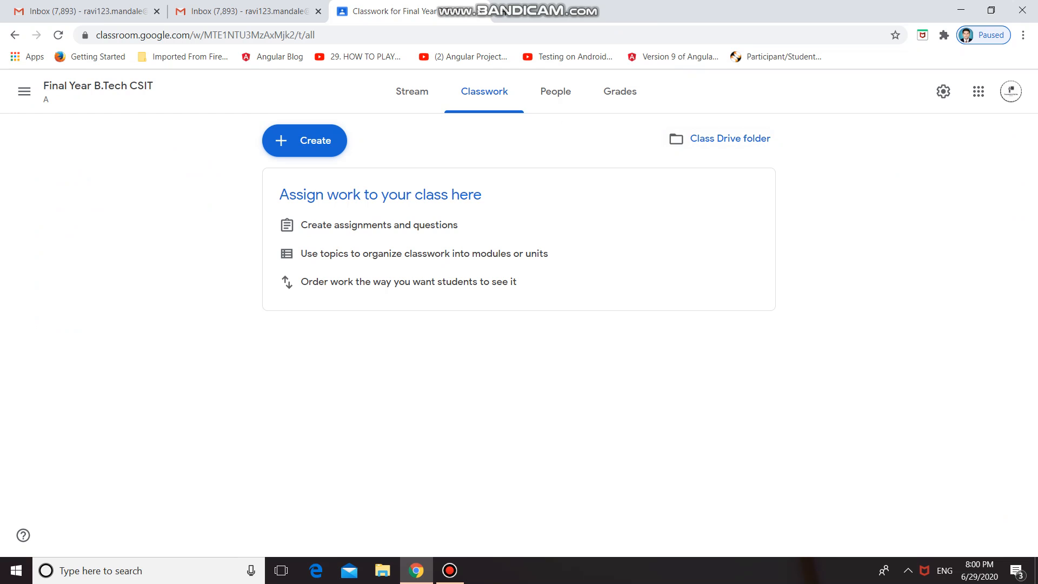
left_click(449, 570)
left_click(450, 570)
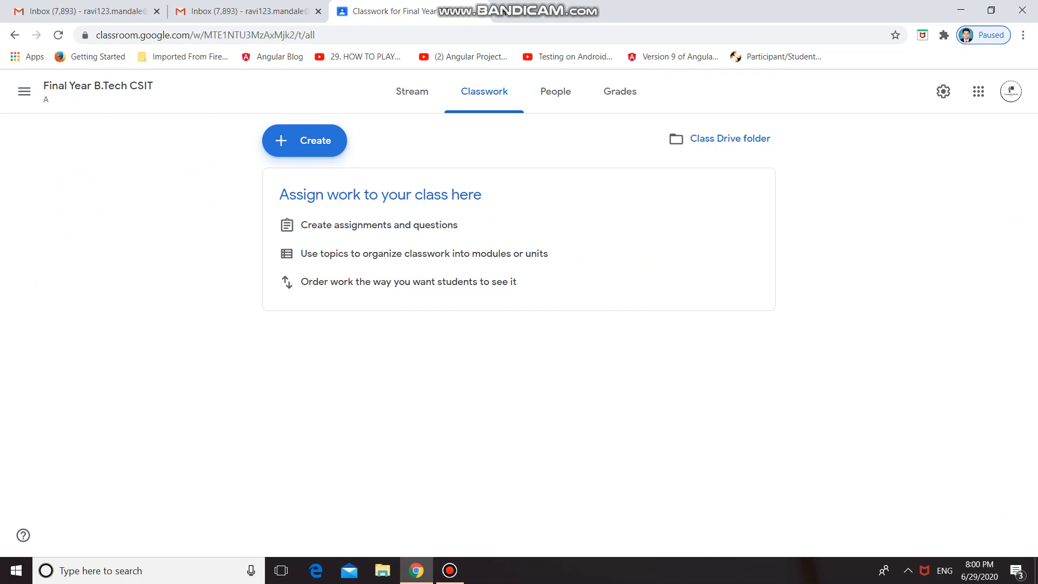
Add a classwork topic named "1. Introduction to Advanced Java".
left_click(304, 140)
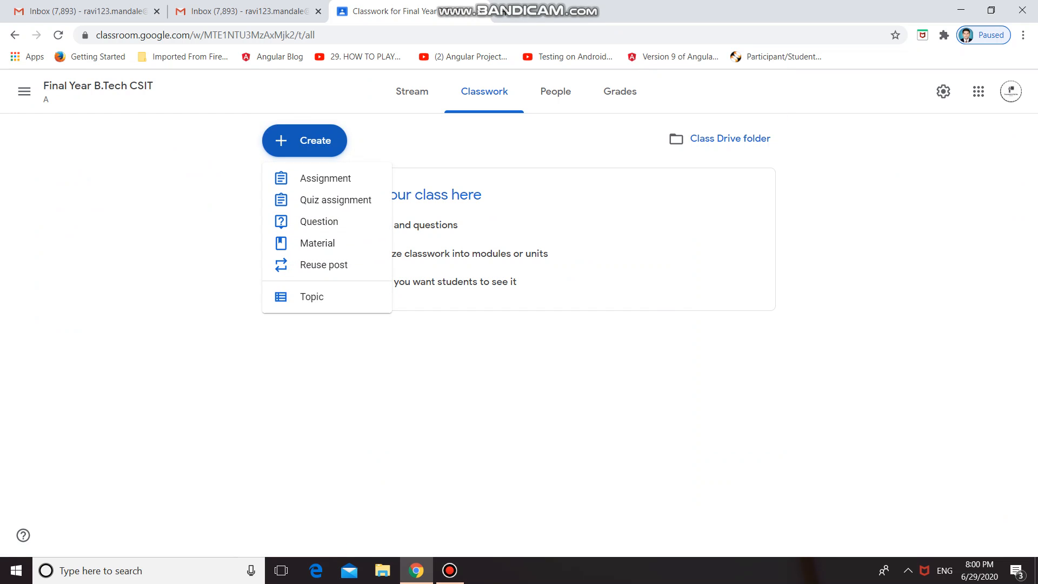
left_click(312, 296)
type("1. ")
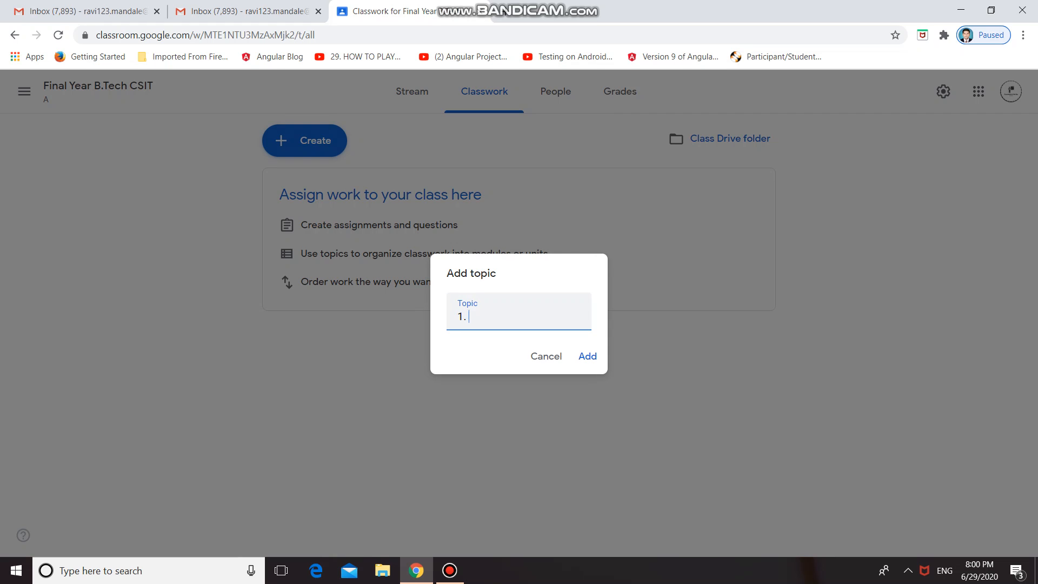
type("Introduction to Advane")
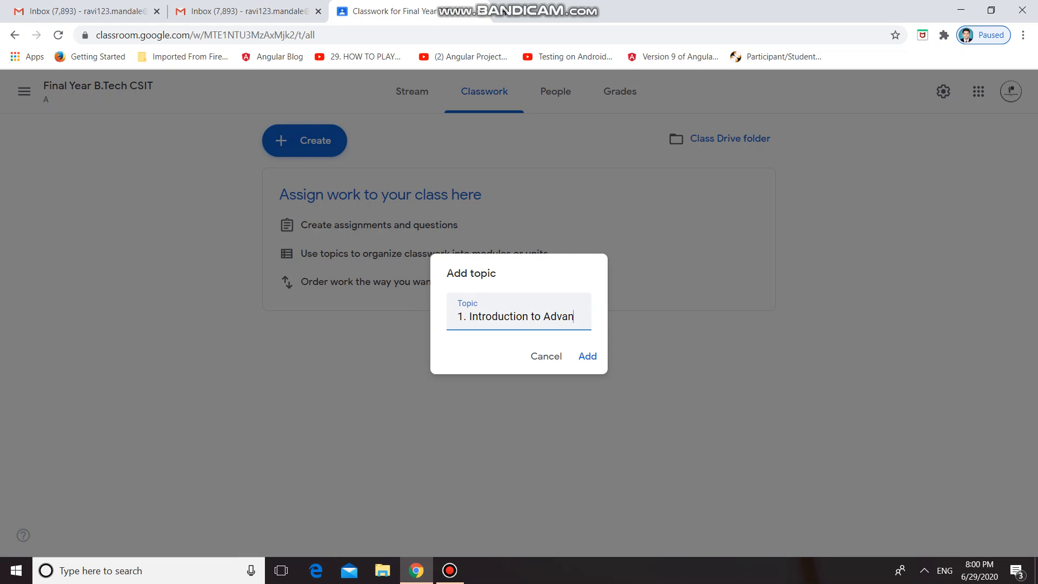
key("BackSpace")
type("ced Java")
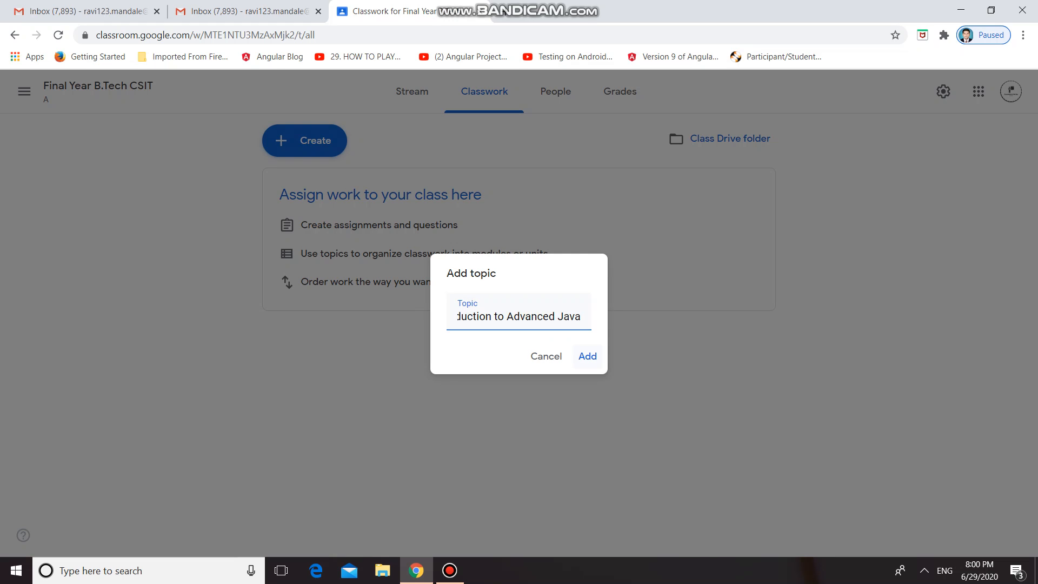
key("Return")
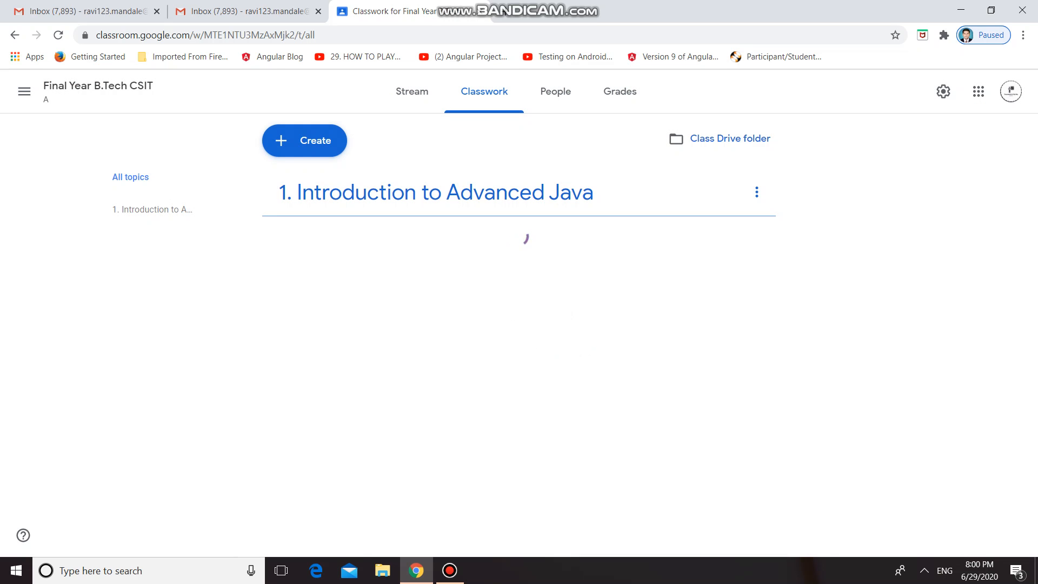
Add a second classwork topic named "2. Bootstrap".
left_click(304, 141)
left_click(319, 296)
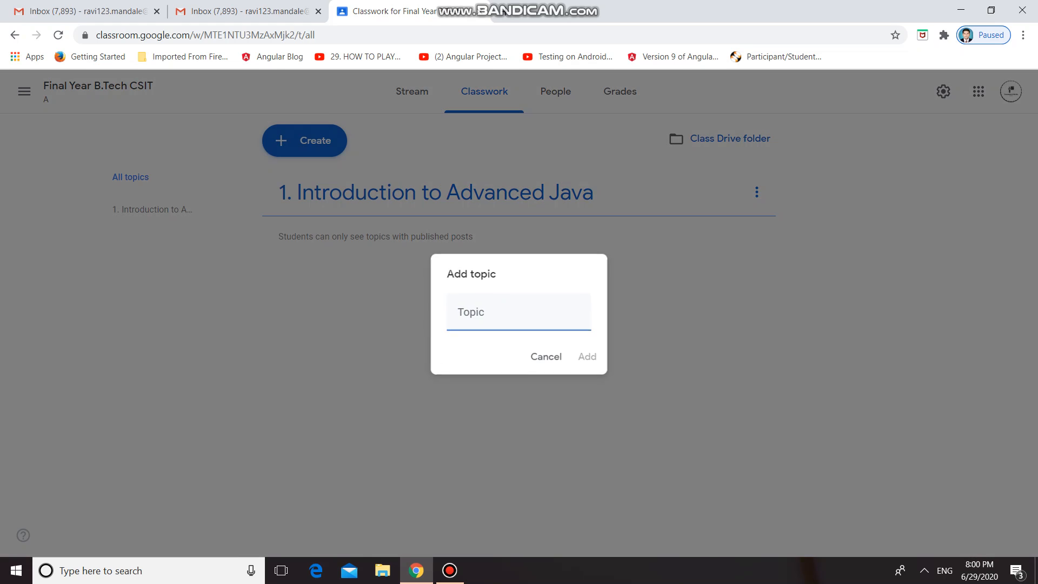
type("2. Bootstrap")
key("BackSpace")
key("BackSpace")
type("rap")
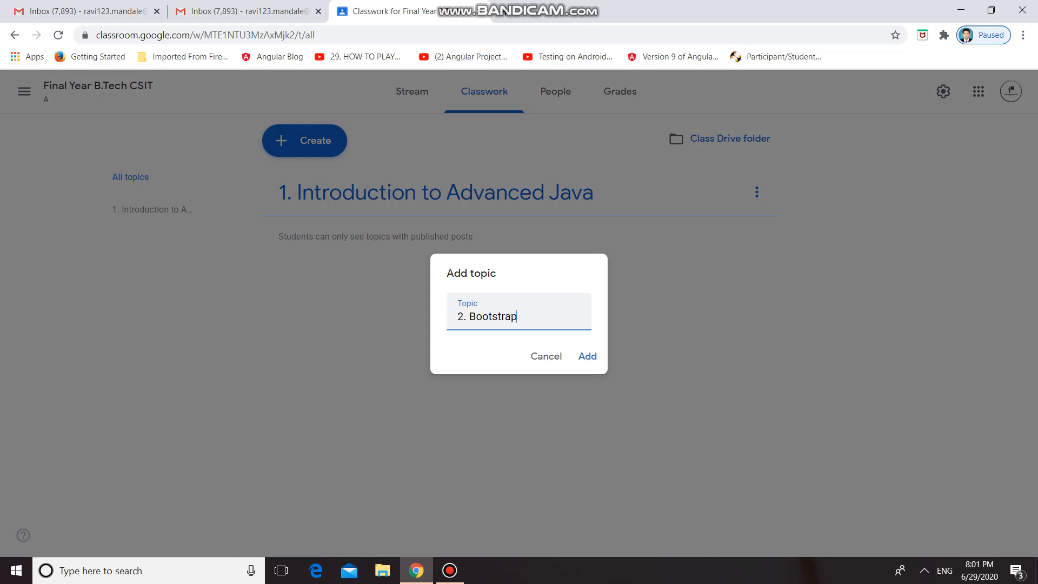
key("Return")
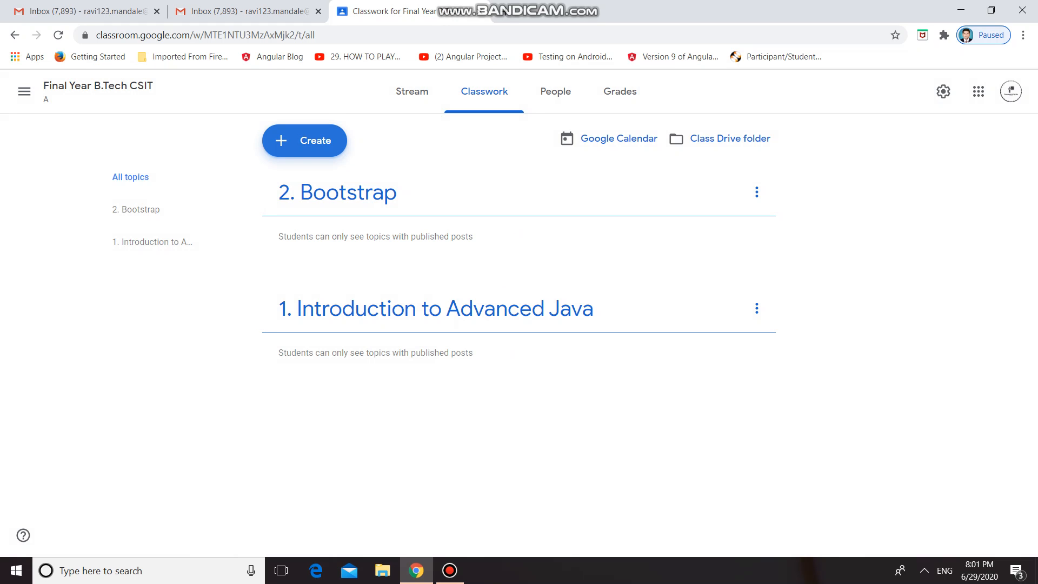
Create an assignment titled "Program" with the instructions "Implement java program on Bootstrap".
left_click(304, 140)
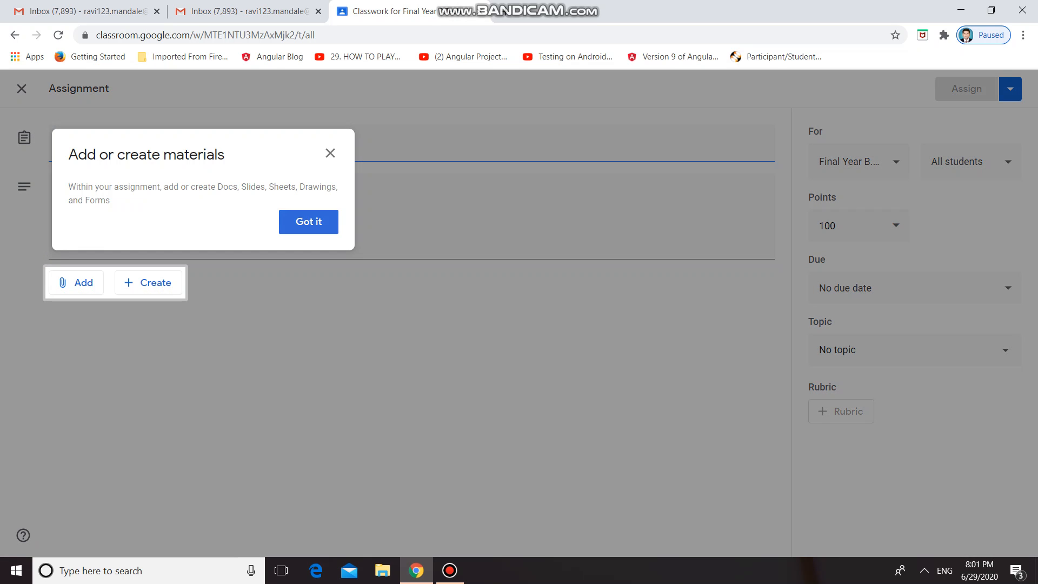
left_click(309, 222)
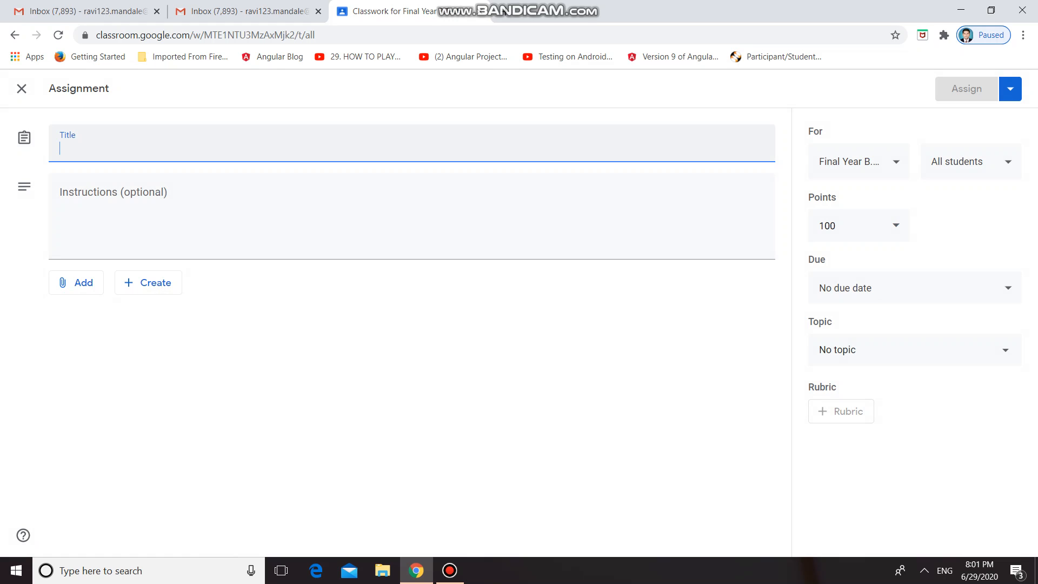
type("Progra")
type("n")
type("m")
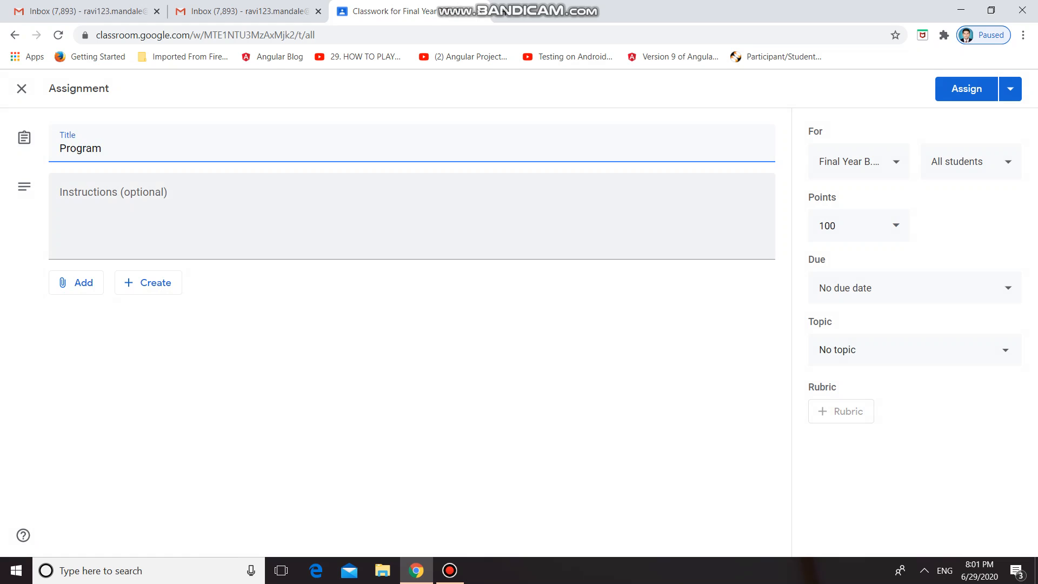
left_click(60, 197)
type("Implement")
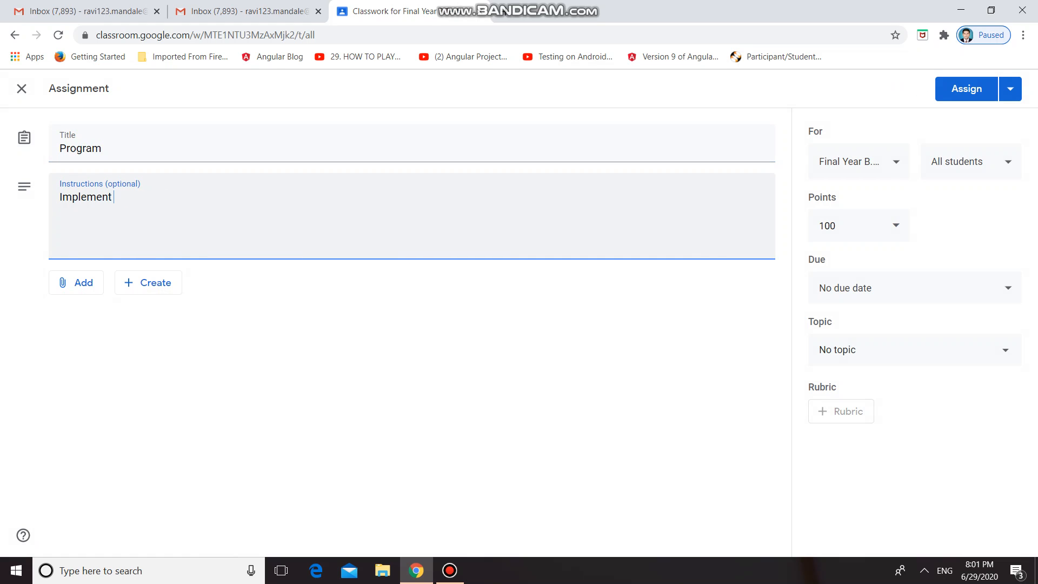
type(" java program ")
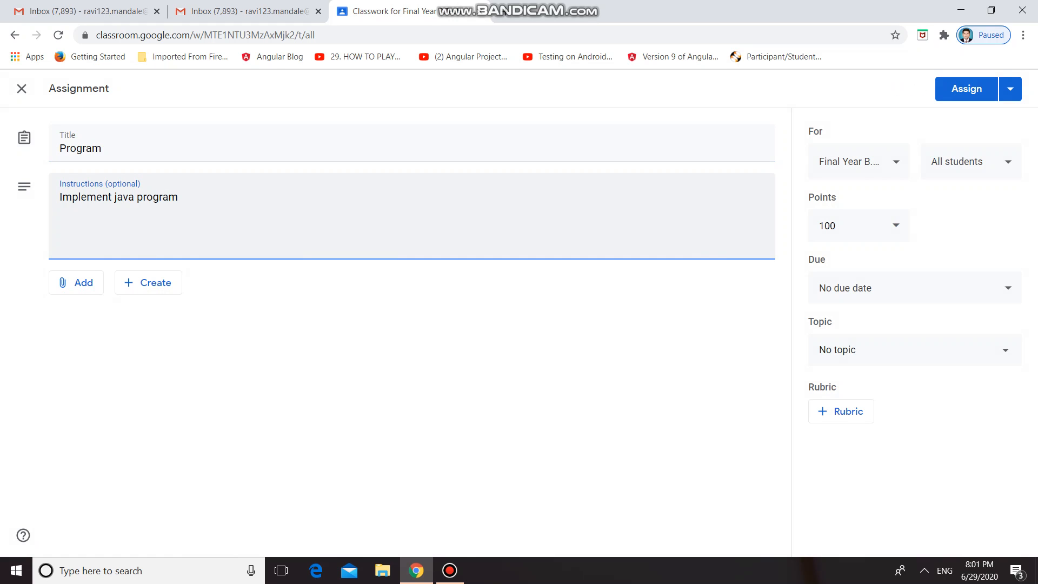
type("on Bootstrap")
View the classes the assignment can be given to and set its due date to July 9, 2020.
left_click(858, 162)
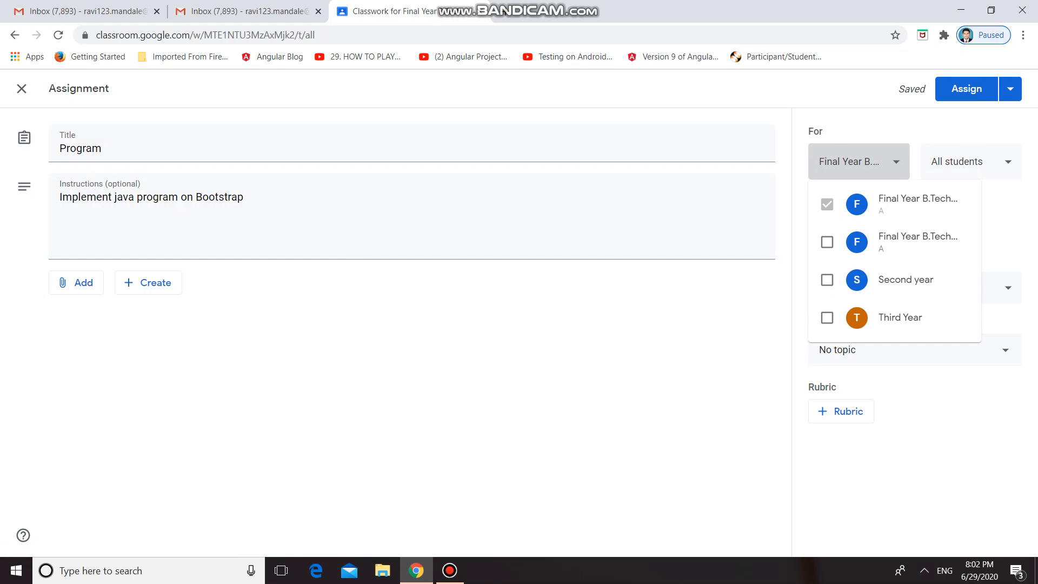
left_click(968, 168)
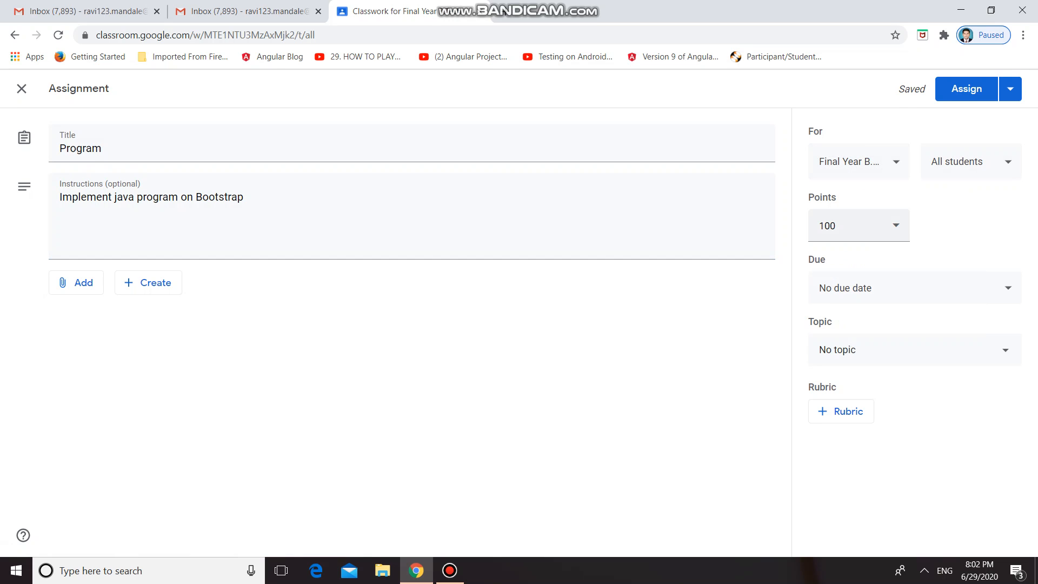
left_click(892, 287)
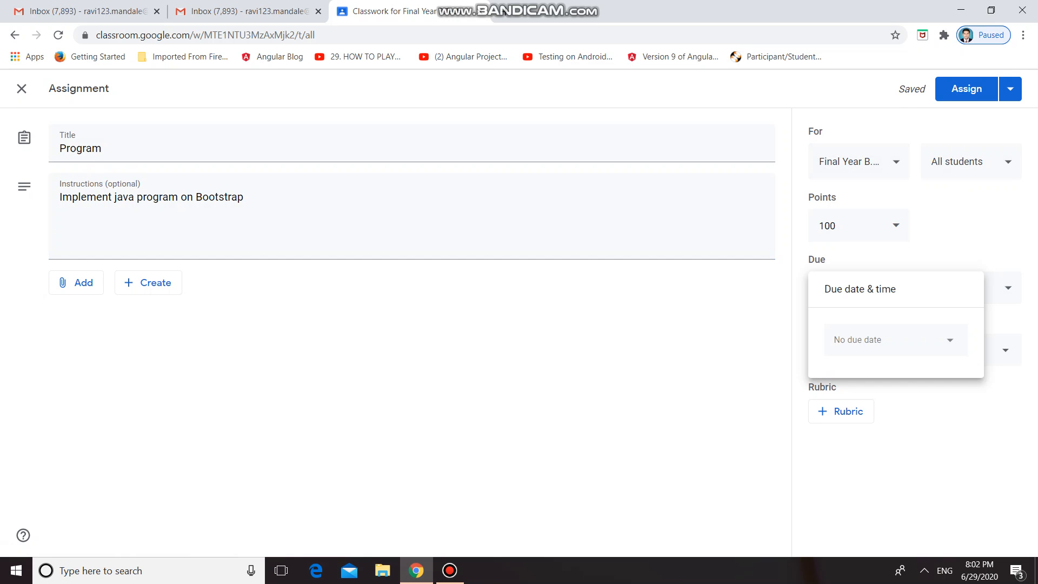
left_click(887, 339)
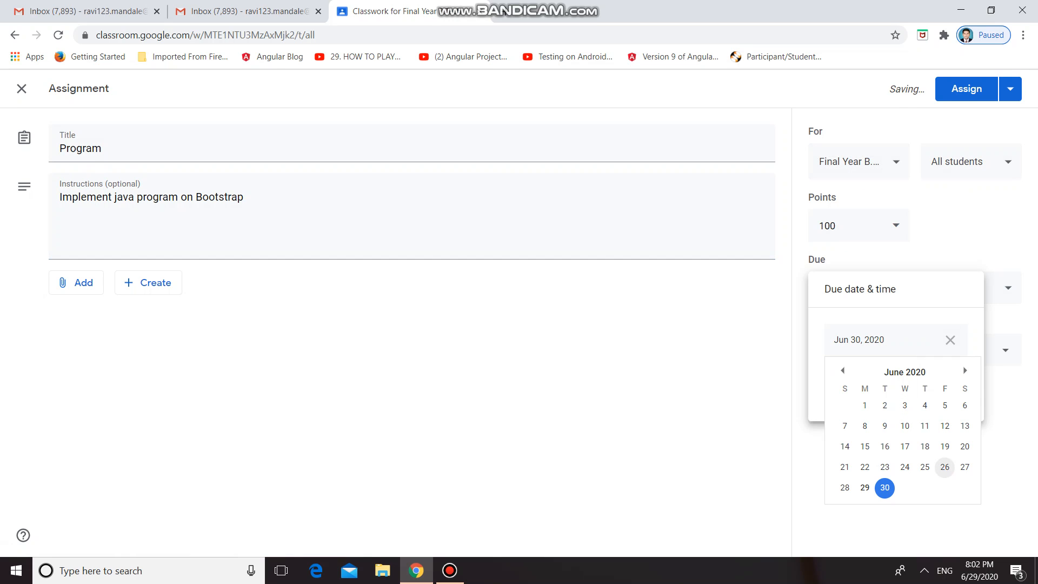
left_click(965, 370)
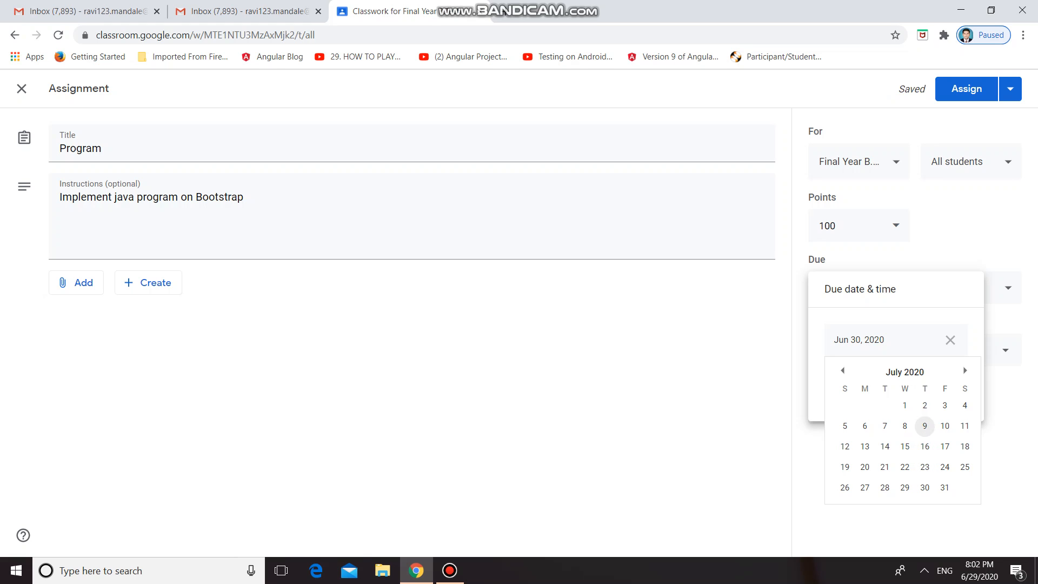
left_click(924, 425)
key("Escape")
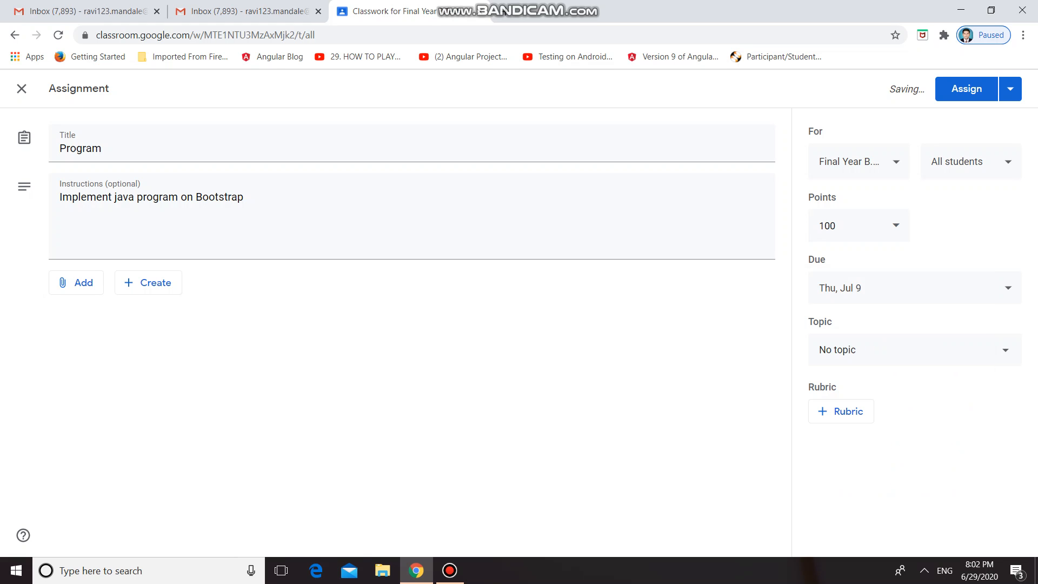
File the assignment under the topic "2. Bootstrap" and assign it to the class.
left_click(914, 349)
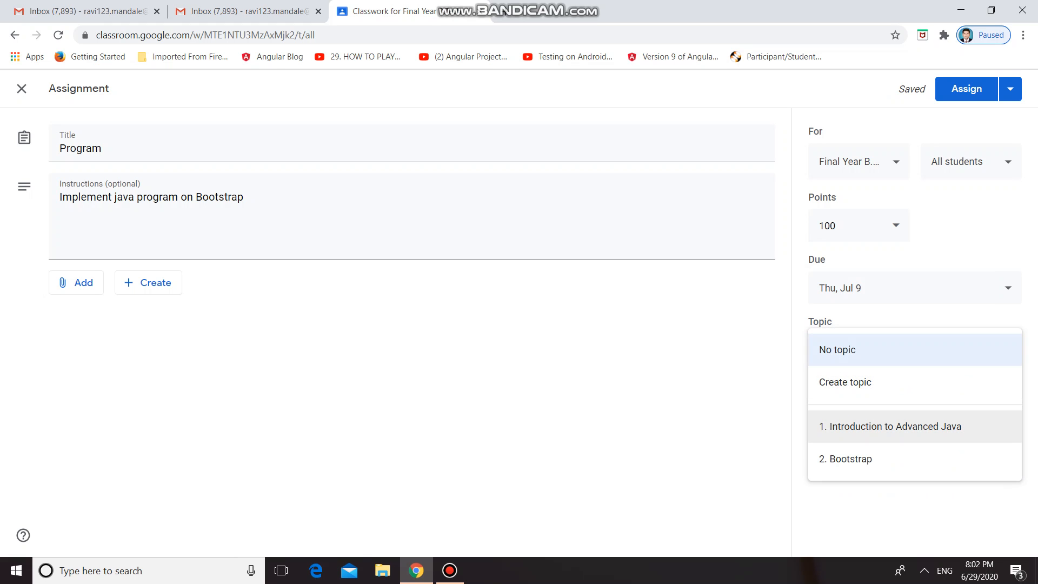
left_click(915, 459)
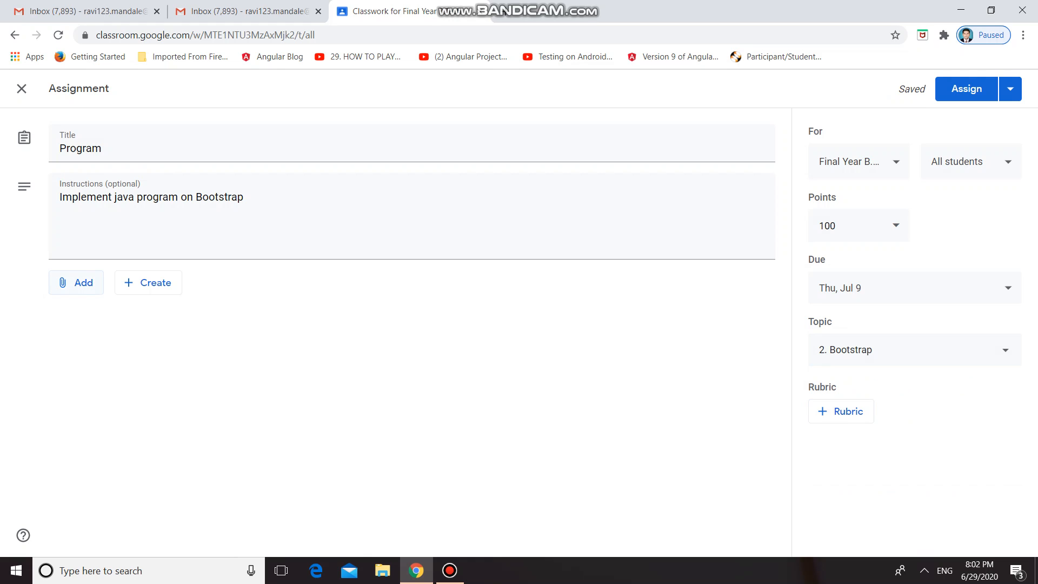
left_click(964, 89)
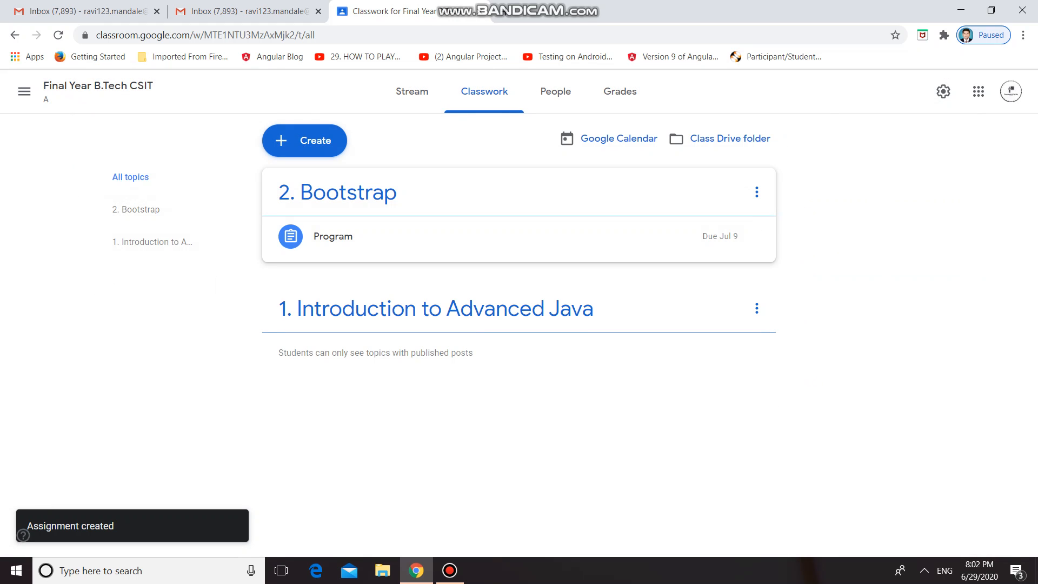
Create a short-answer classwork question reading "What is bootstrap framework".
left_click(305, 141)
left_click(319, 221)
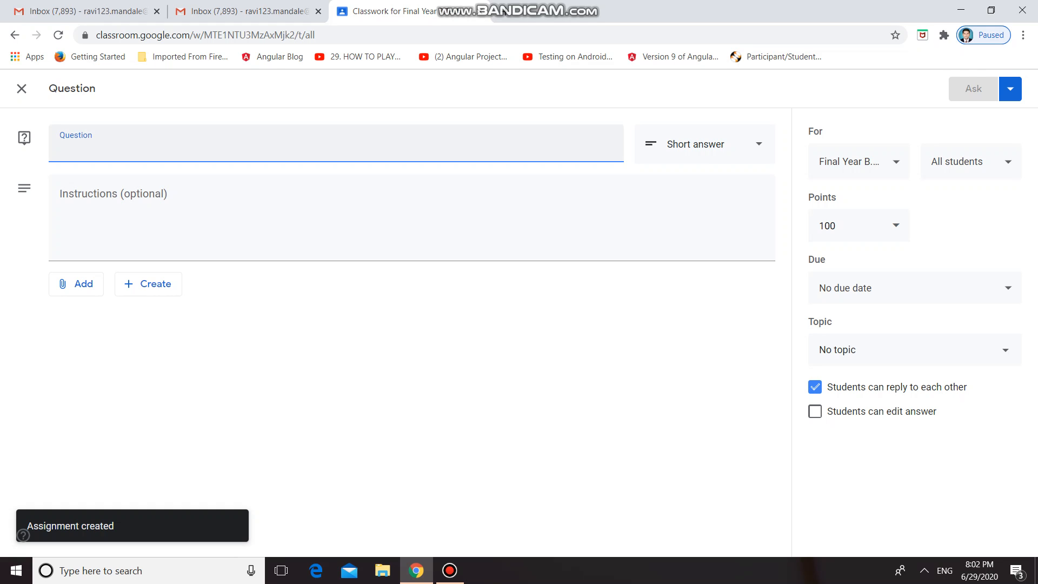
type("What is bootstrap framewok")
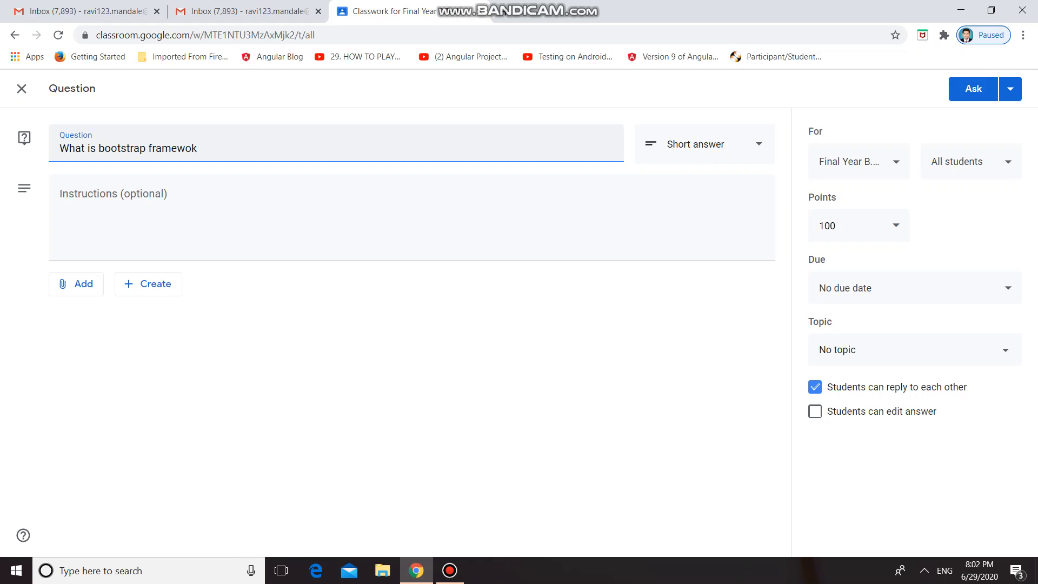
key("BackSpace")
type("rk")
key("Tab")
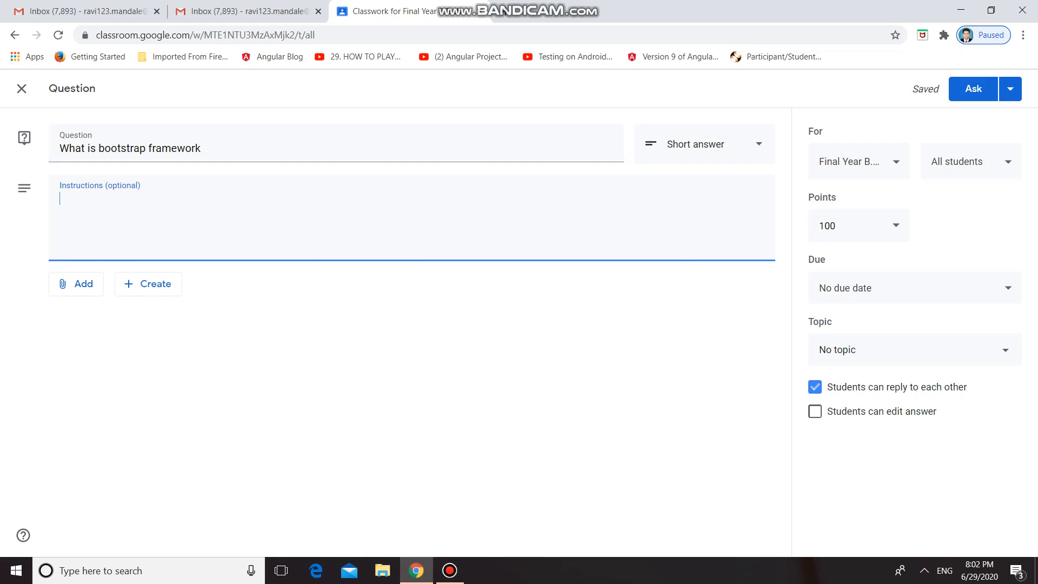
Set the question's due date to July 2, 2020.
left_click(914, 287)
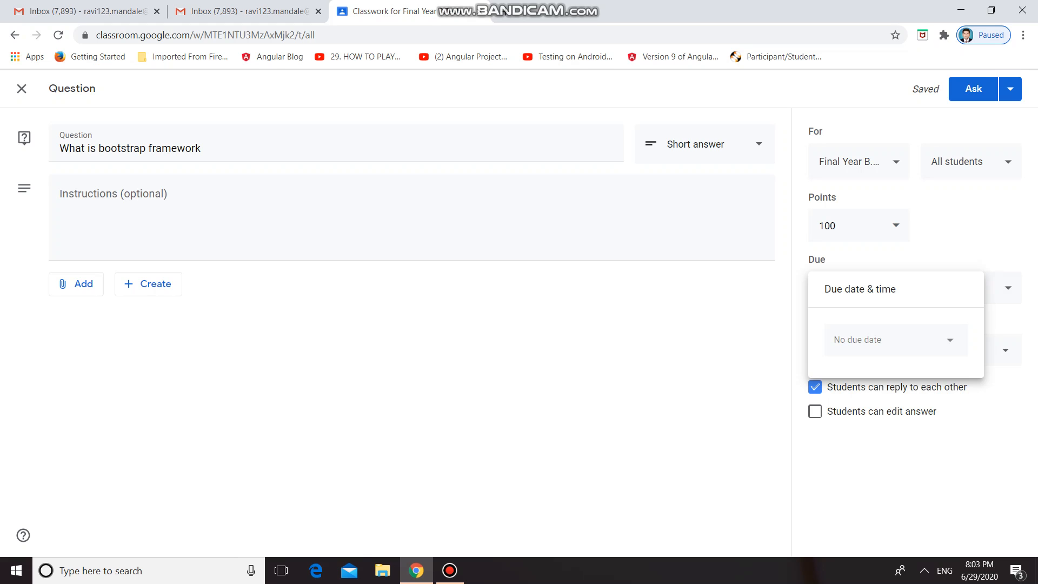
left_click(887, 339)
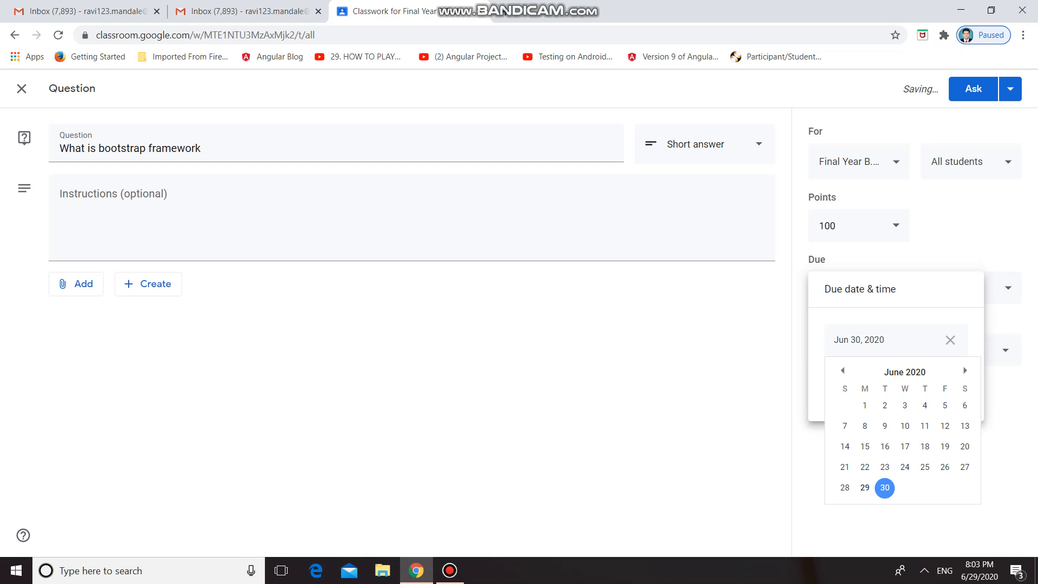
left_click(965, 371)
left_click(924, 404)
key("Escape")
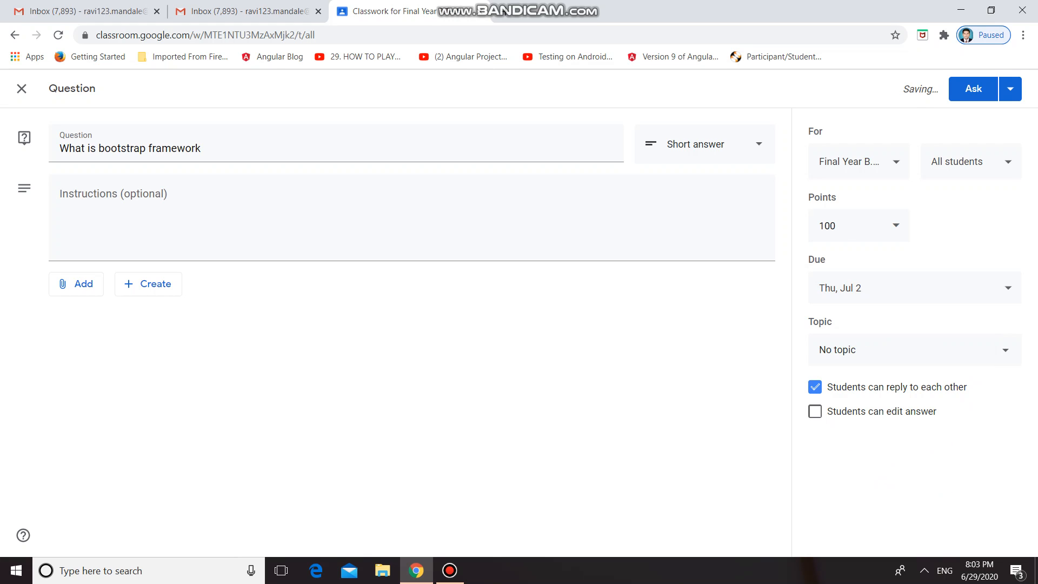
File the question under the topic "2. Bootstrap" and post it to the class.
left_click(915, 350)
left_click(915, 459)
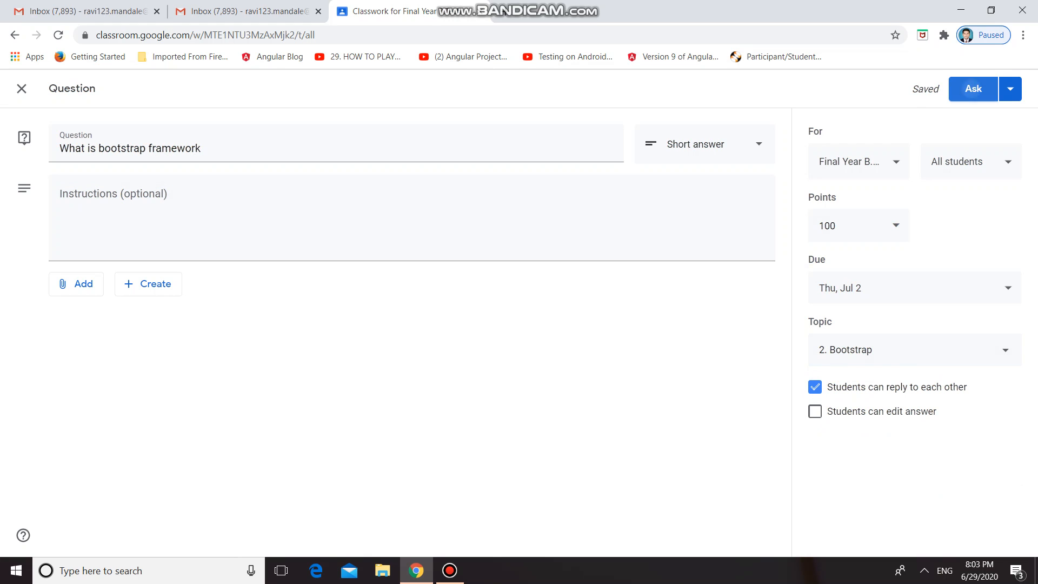
left_click(972, 90)
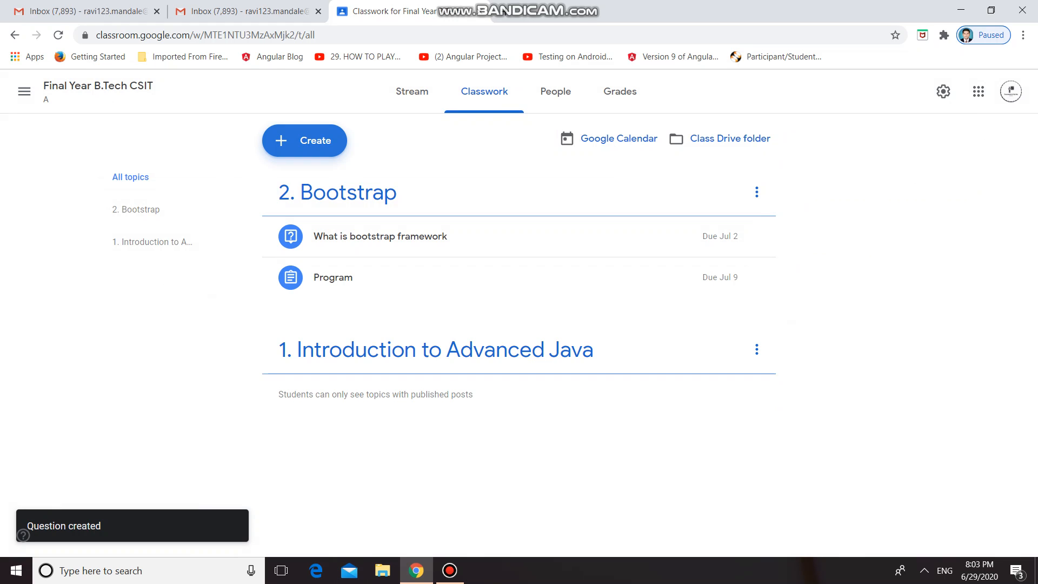
Create a quiz assignment titled "Quiz on Bootstrap" in the class's classwork.
left_click(304, 140)
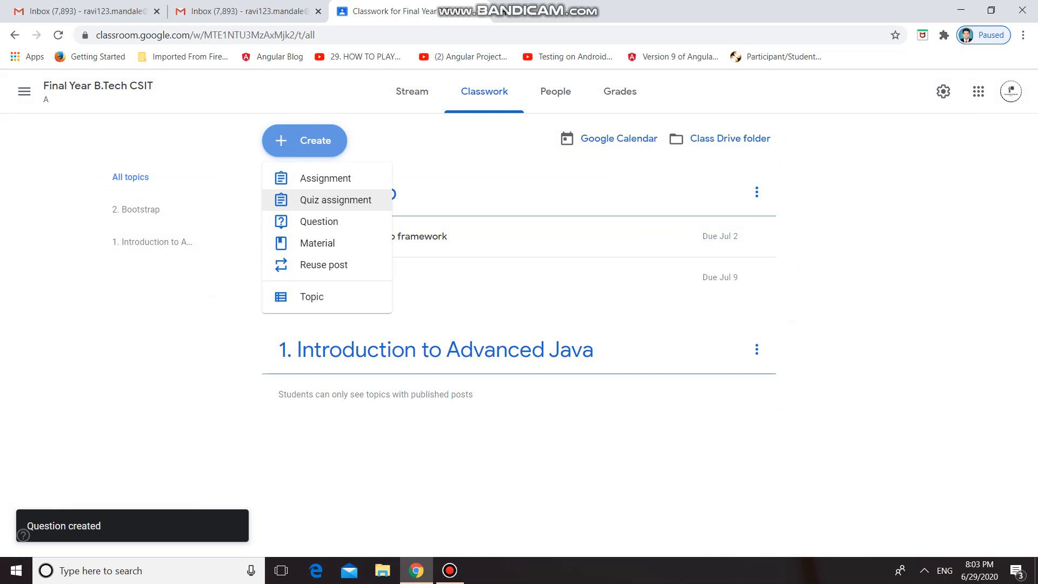
left_click(335, 199)
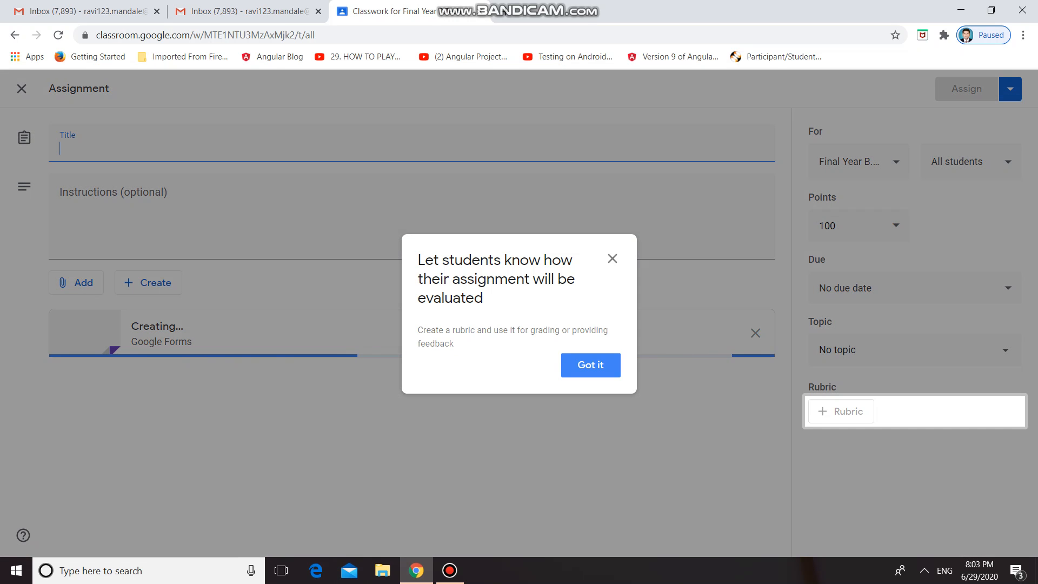
left_click(590, 364)
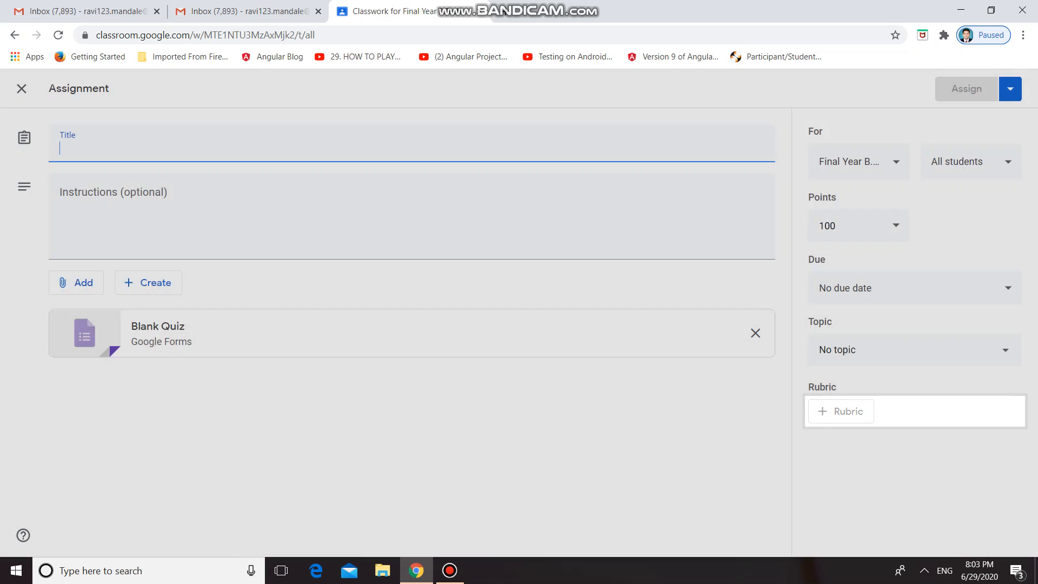
type("Qui")
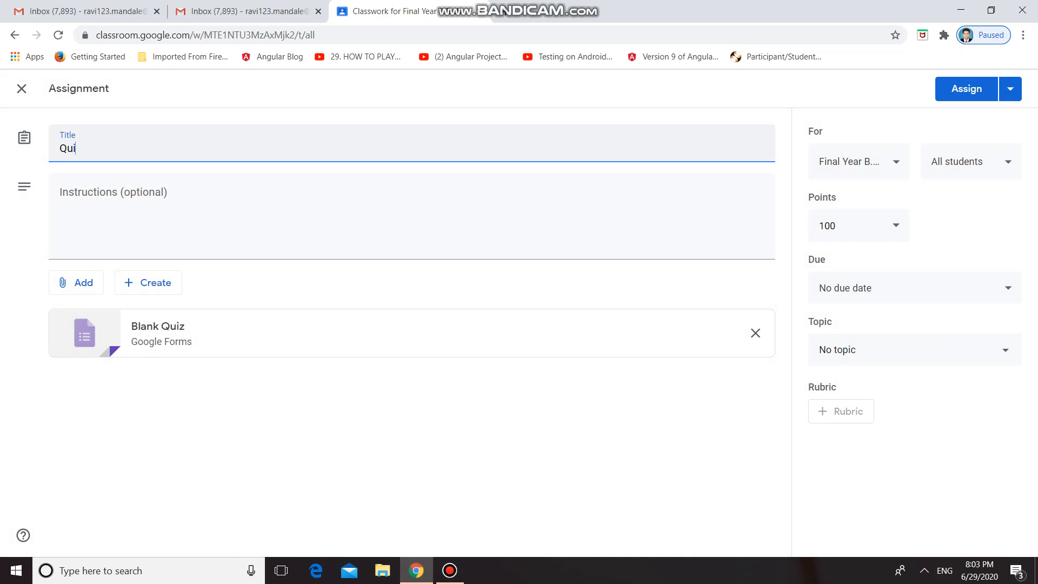
type("z on Bootstrap")
key("Tab")
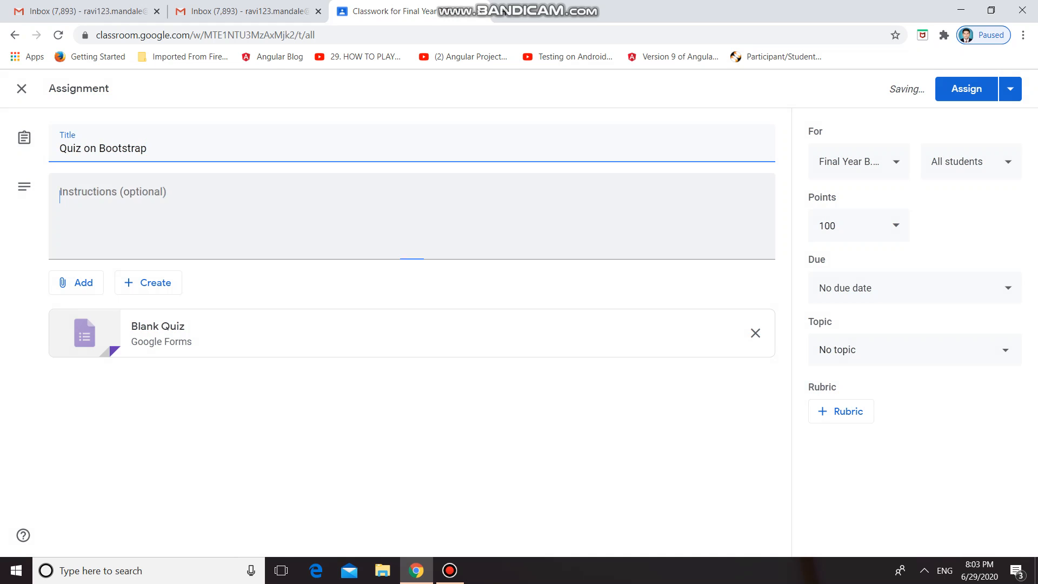
Write the quiz instructions as "There are 5 questions. One mark per question.".
type("There")
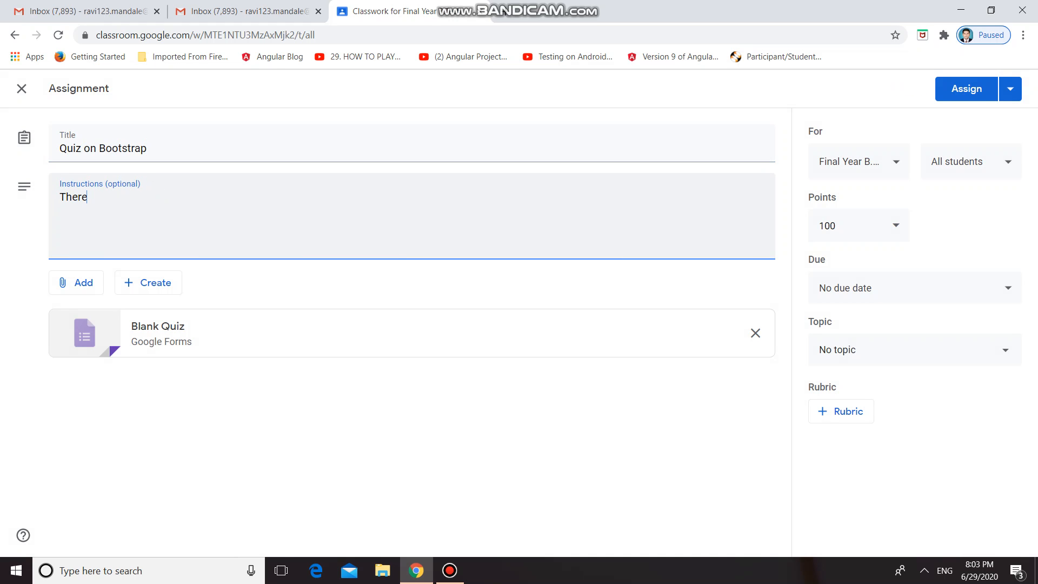
type(" are 5 questions. one mark")
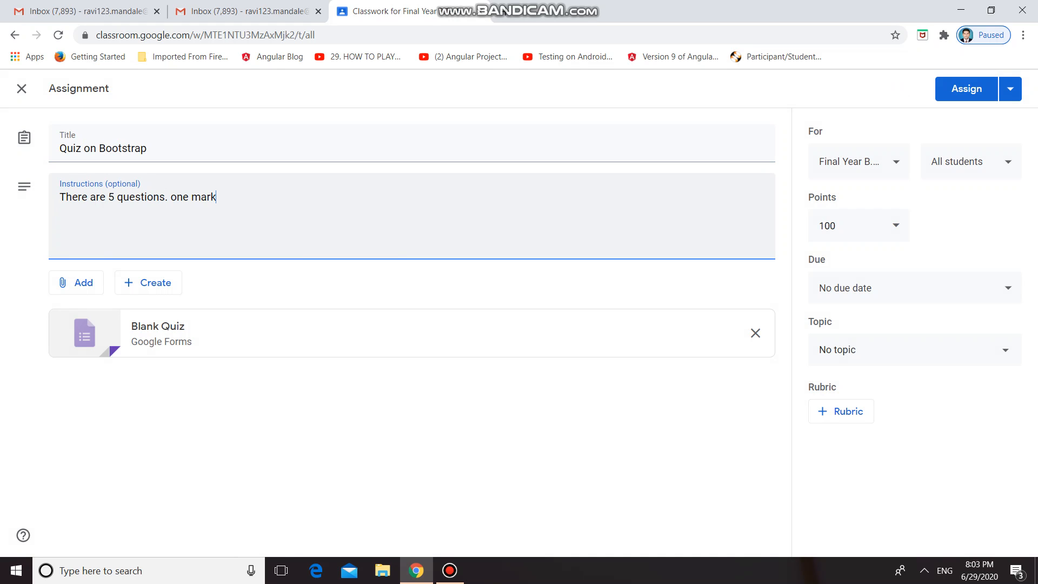
type(" per question.")
left_click(183, 198)
key("BackSpace")
type("O")
key("BackSpace")
key("BackSpace")
key("Delete")
type("o")
key("BackSpace")
type("One")
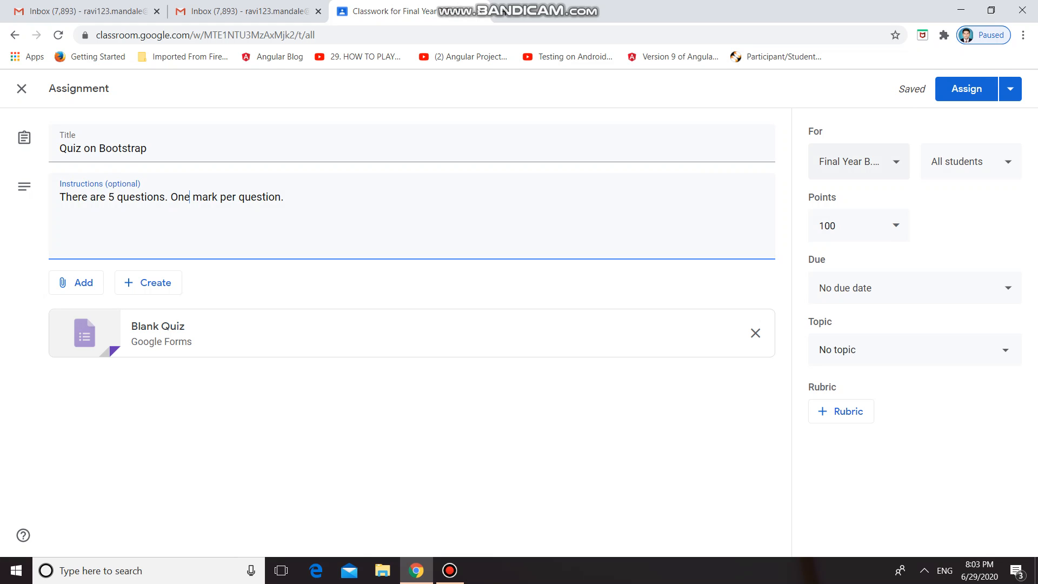
Check which students the quiz assignment can be given to.
left_click(971, 161)
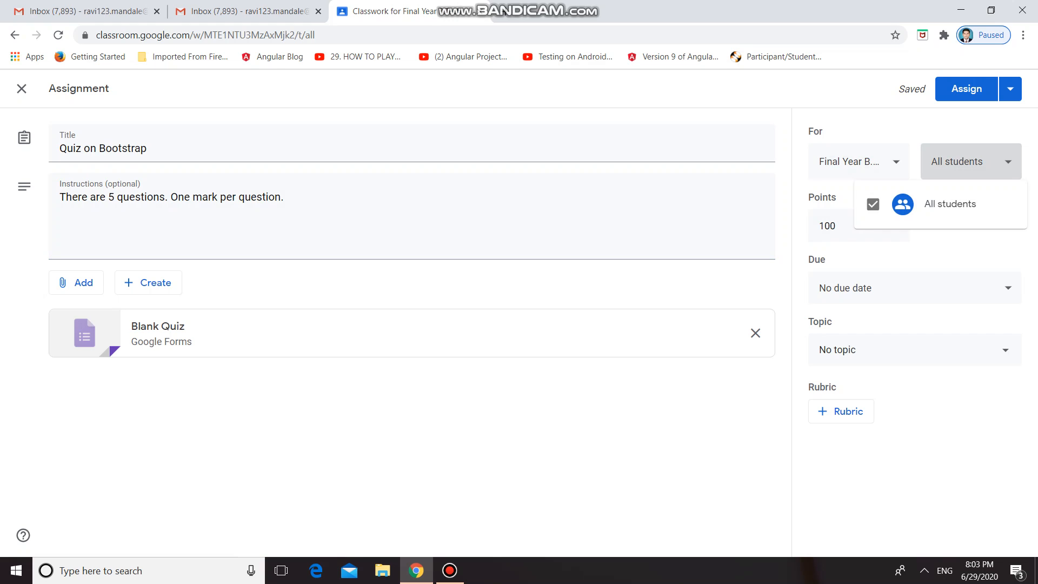
key("Escape")
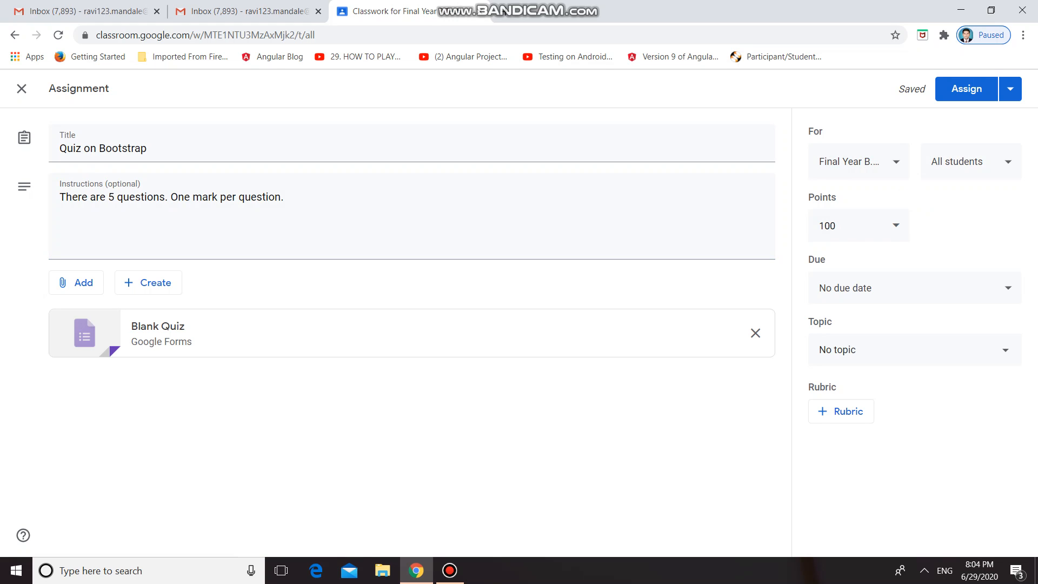
left_click(972, 161)
left_click(961, 246)
Set the quiz's due date to July 5, 2020 and file it under the topic "2. Bootstrap".
left_click(915, 288)
left_click(897, 339)
left_click(965, 370)
left_click(965, 370)
left_click(842, 370)
left_click(844, 425)
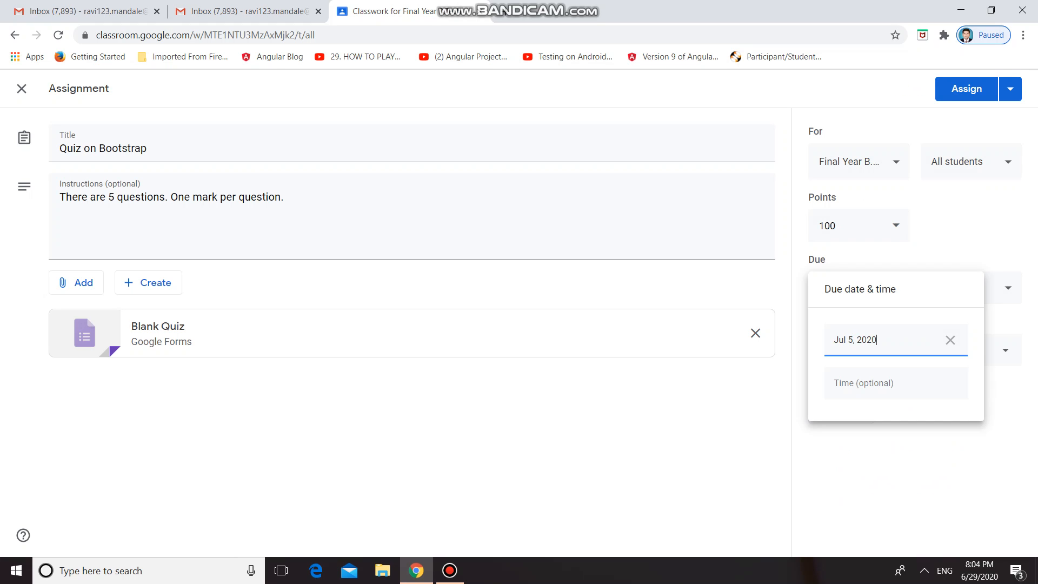
left_click(887, 465)
left_click(914, 350)
left_click(865, 459)
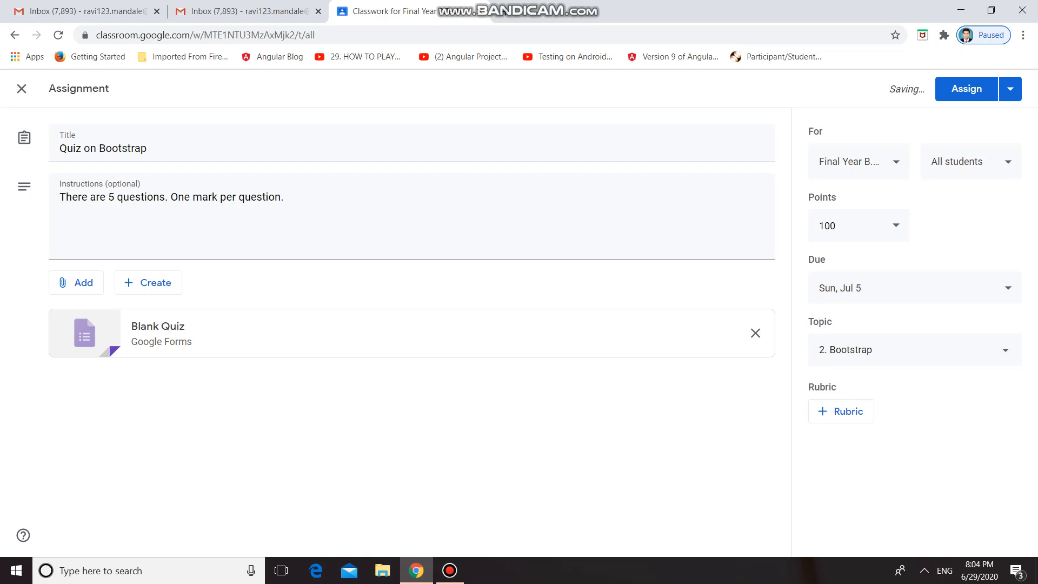
Open the attached Blank Quiz form in Google Forms for editing.
left_click(158, 326)
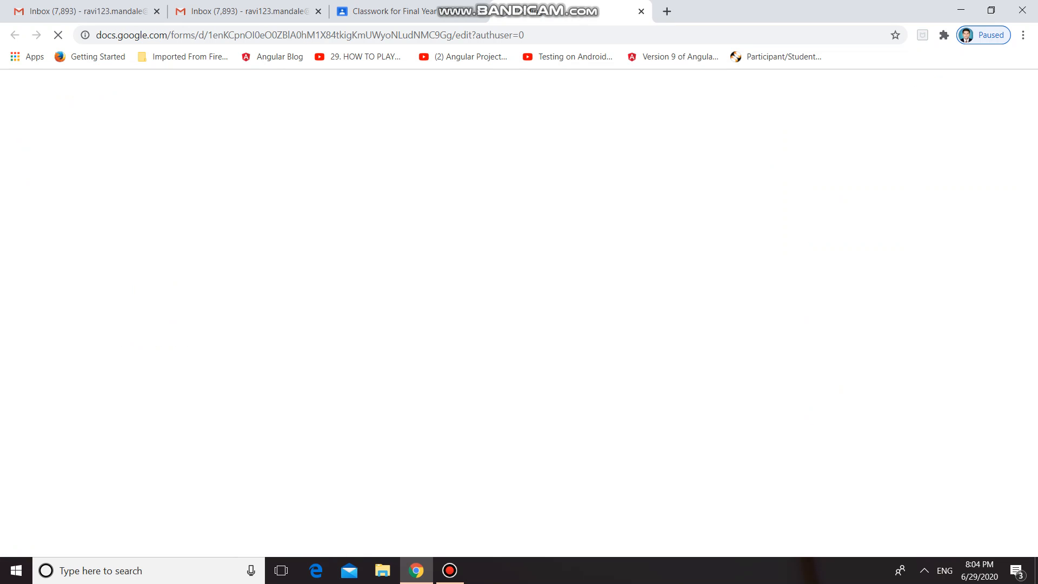
left_click(374, 10)
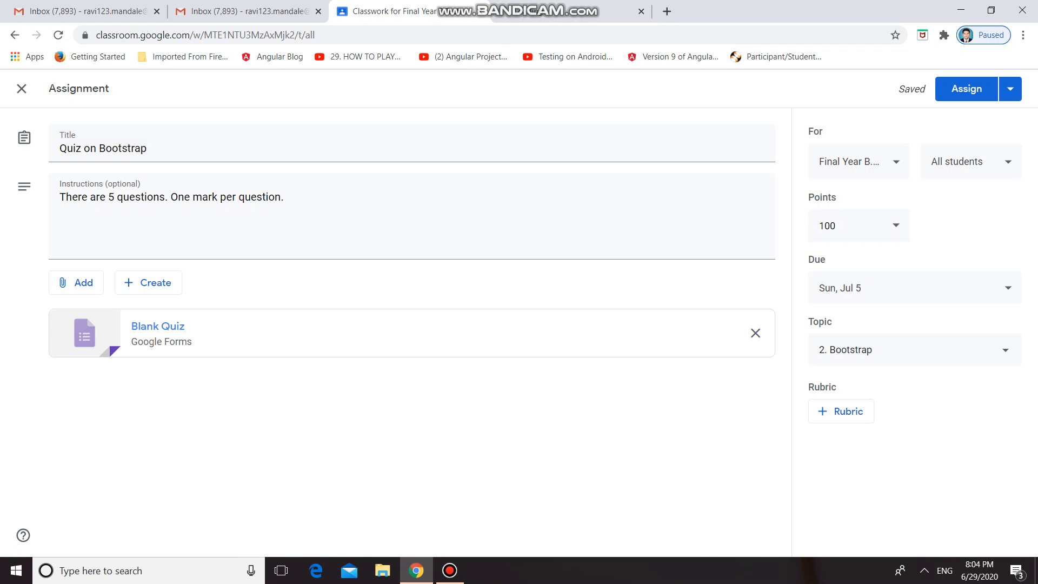
left_click(562, 10)
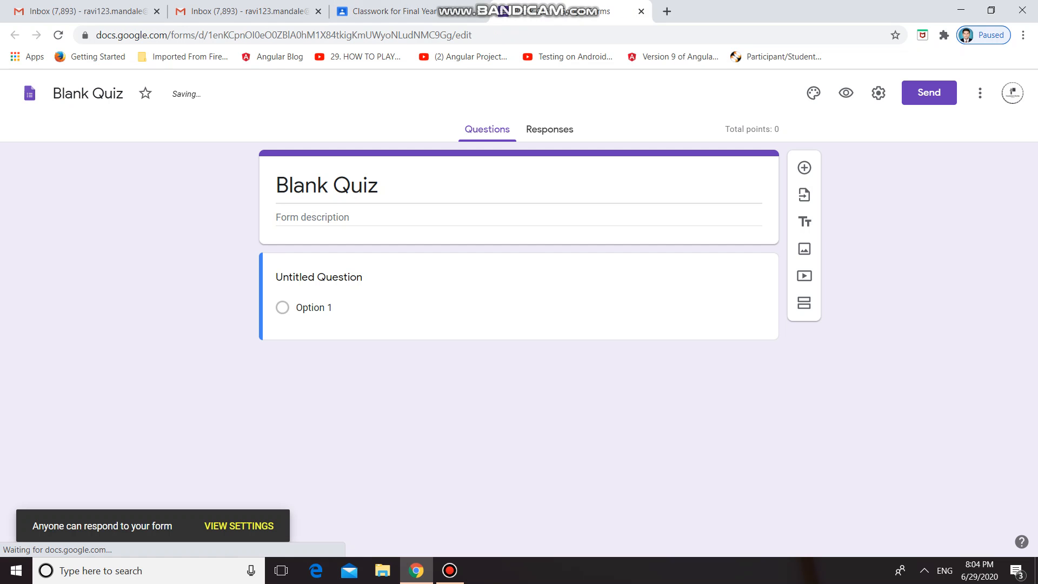
left_click(523, 364)
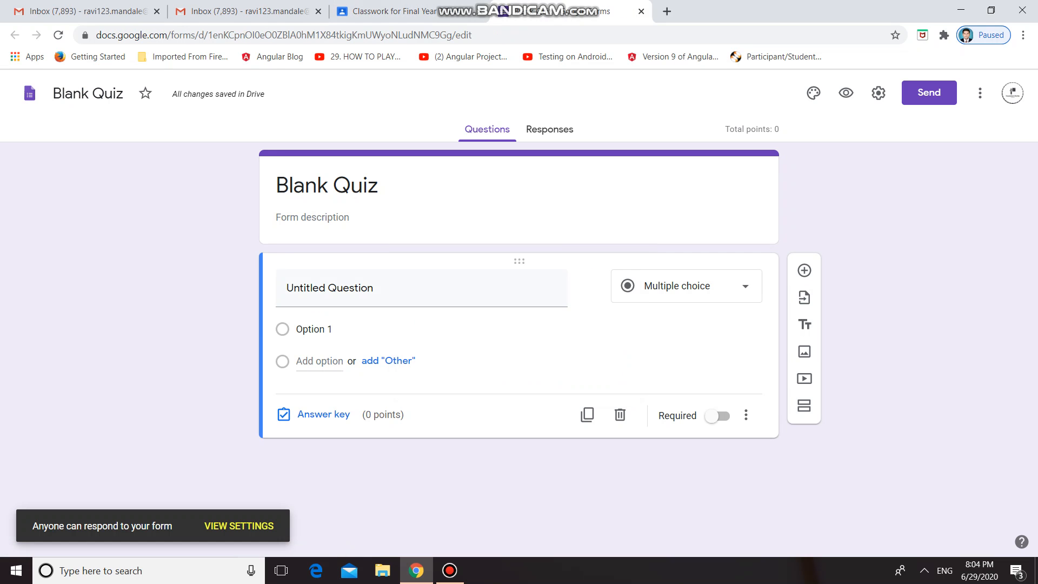
Replace the form's title with "Quiz on Bootrap".
left_click(328, 185)
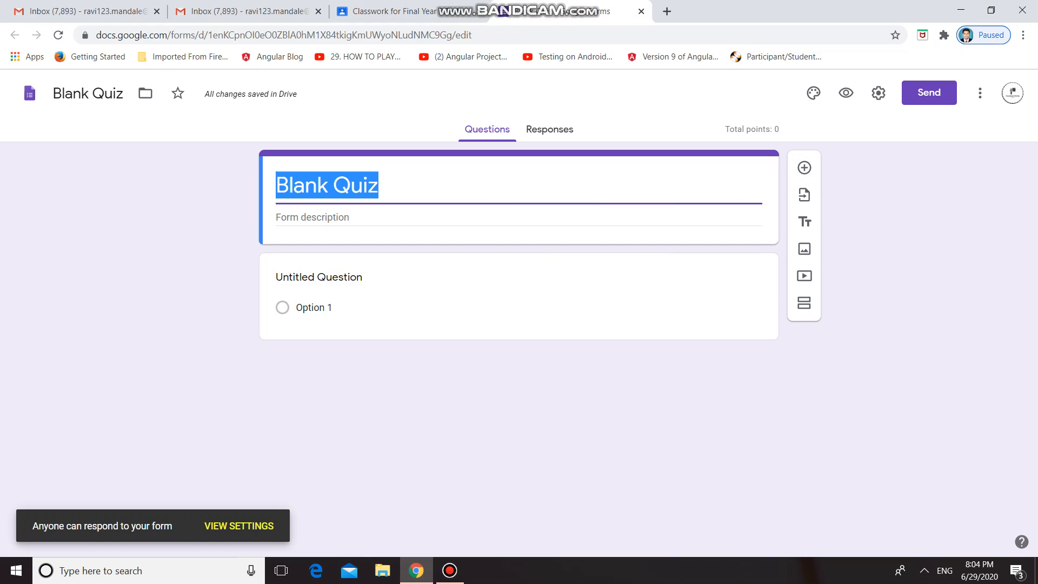
type("Quiz on ")
type("oos")
key("BackSpace")
key("BackSpace")
key("BackSpace")
type("Boos")
key("BackSpace")
type("trsa")
key("BackSpace")
key("BackSpace")
type("ap")
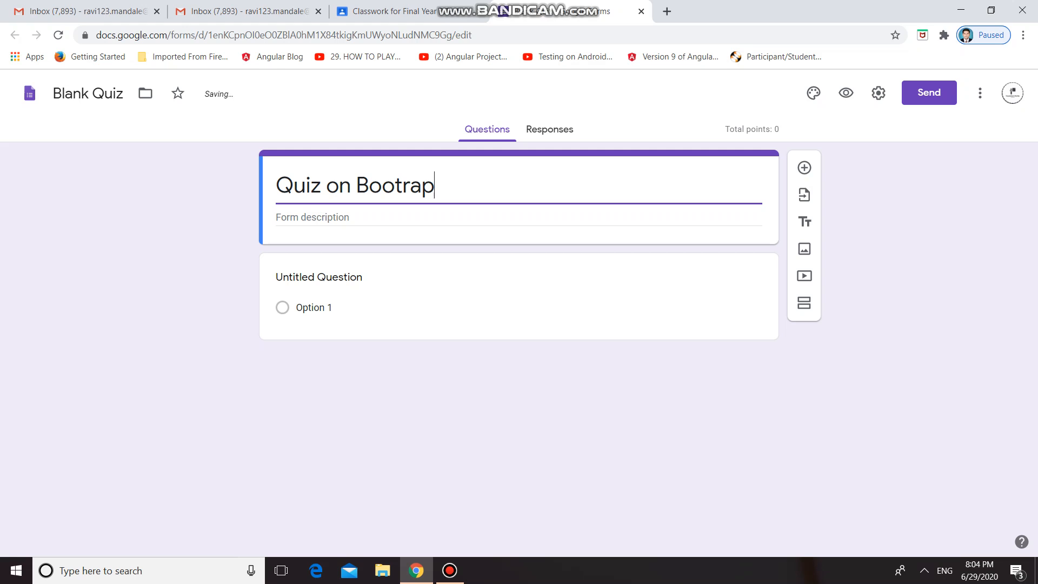
Word the first multiple-choice question as "Bootstrap is".
left_click(318, 277)
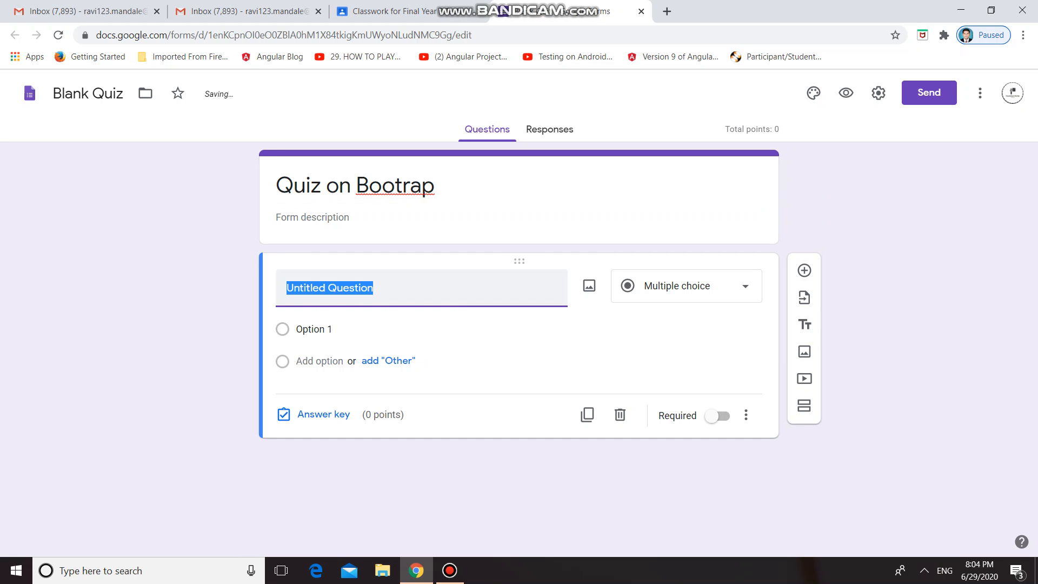
type("Boo")
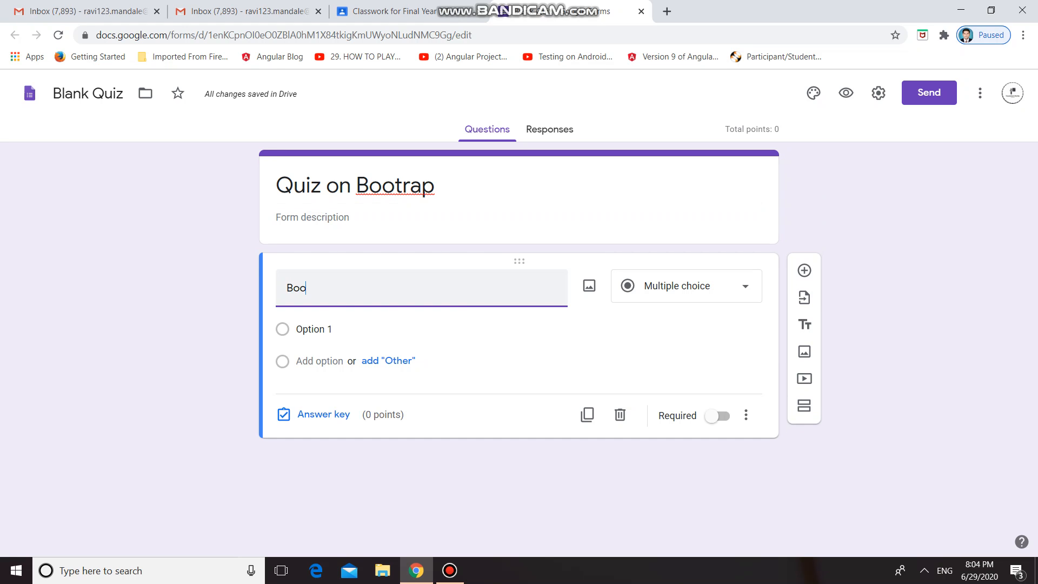
type("tstrap")
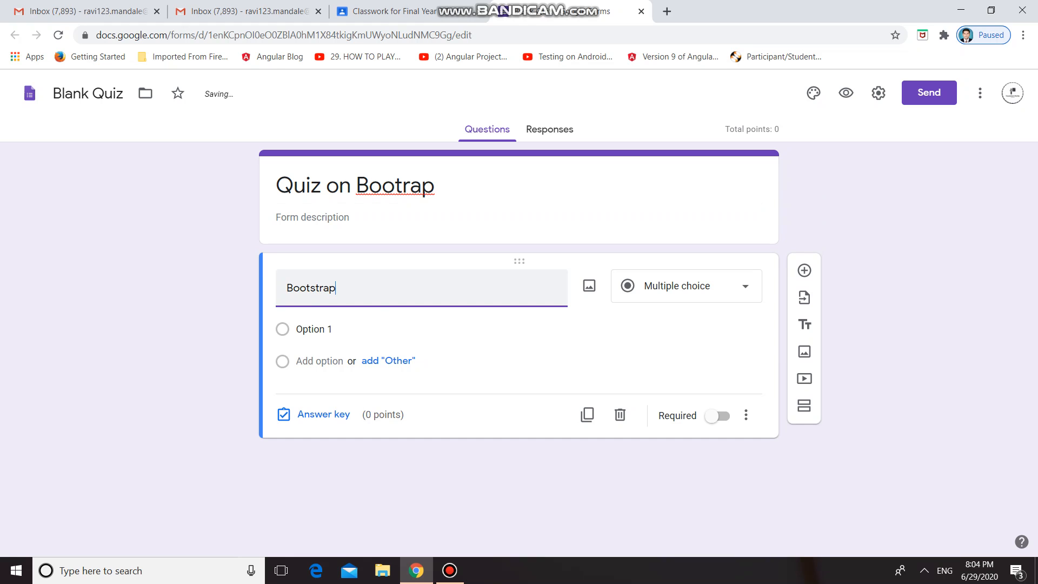
type(" is")
key("Return")
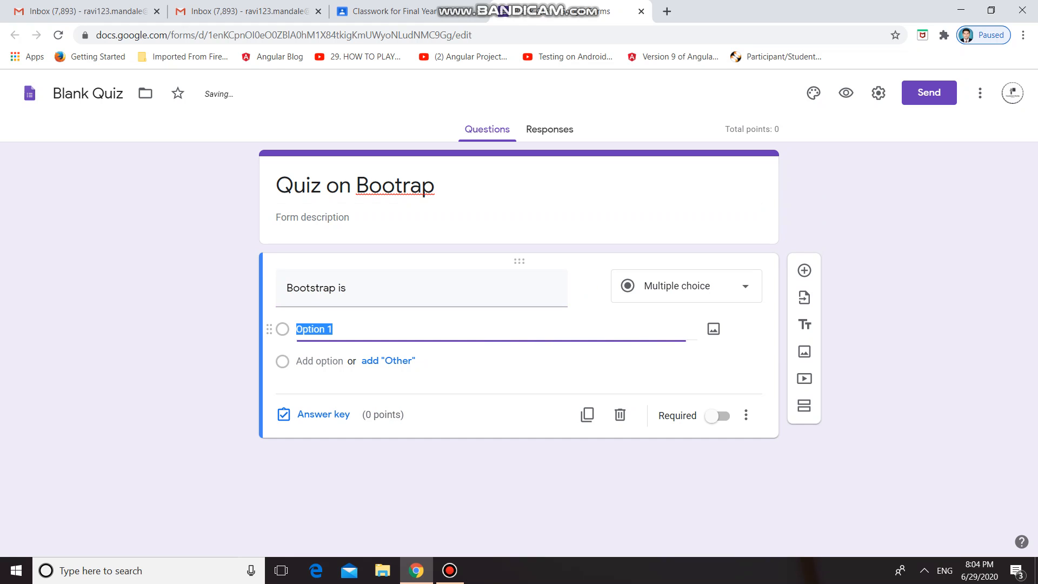
Set the question's first answer option to "framework" and add an "Other" option.
type("fam")
key("BackSpace")
key("BackSpace")
type("ramework")
left_click(388, 361)
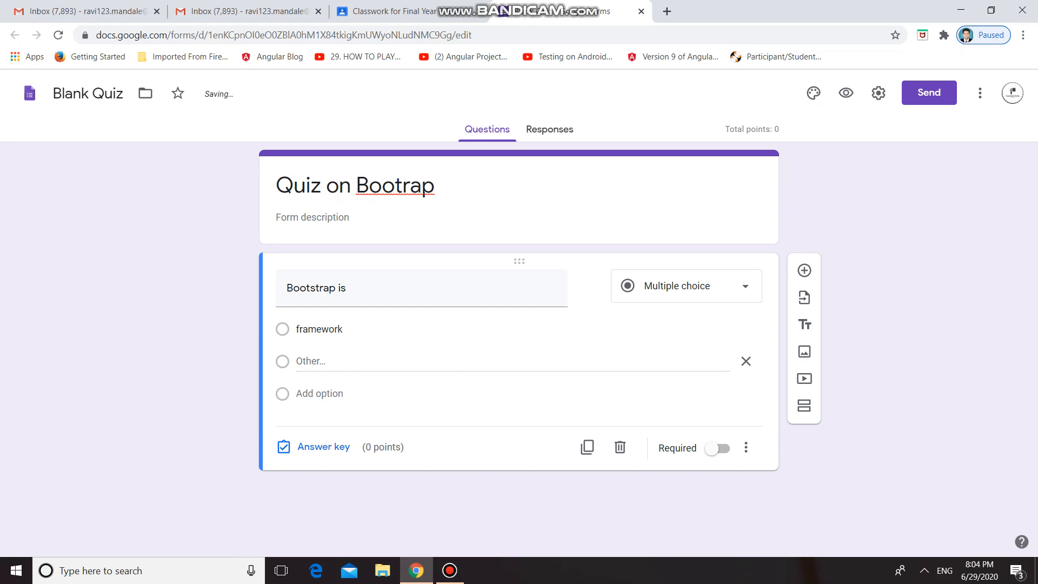